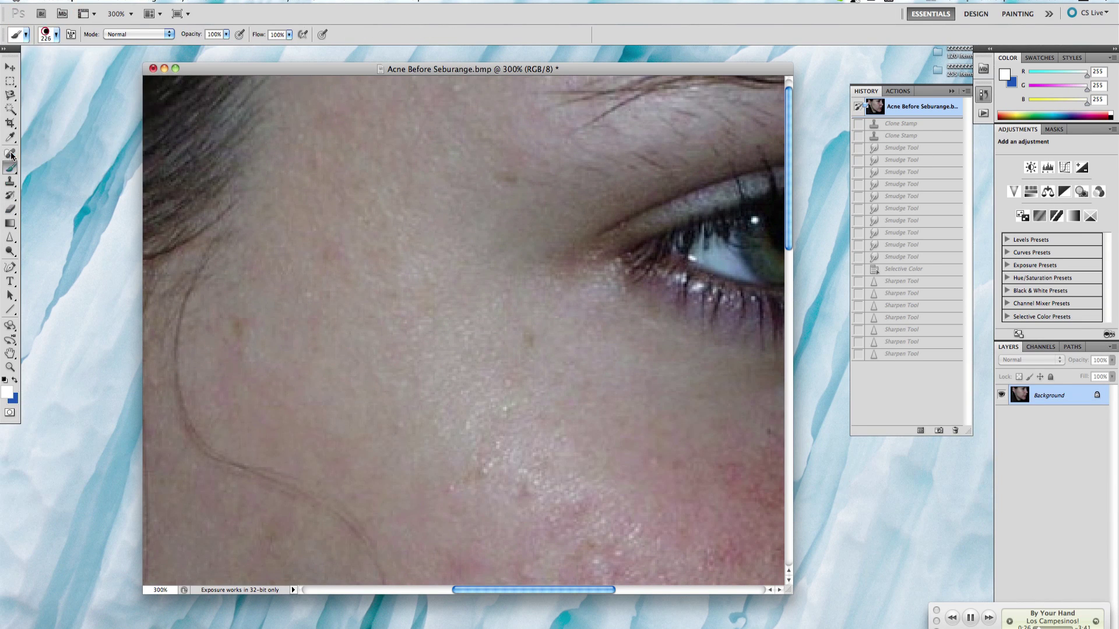
# Step: With the Clone Stamp, sample clean skin near the eye and stamp over the upper-cheek spots
pyautogui.click(50, 34)
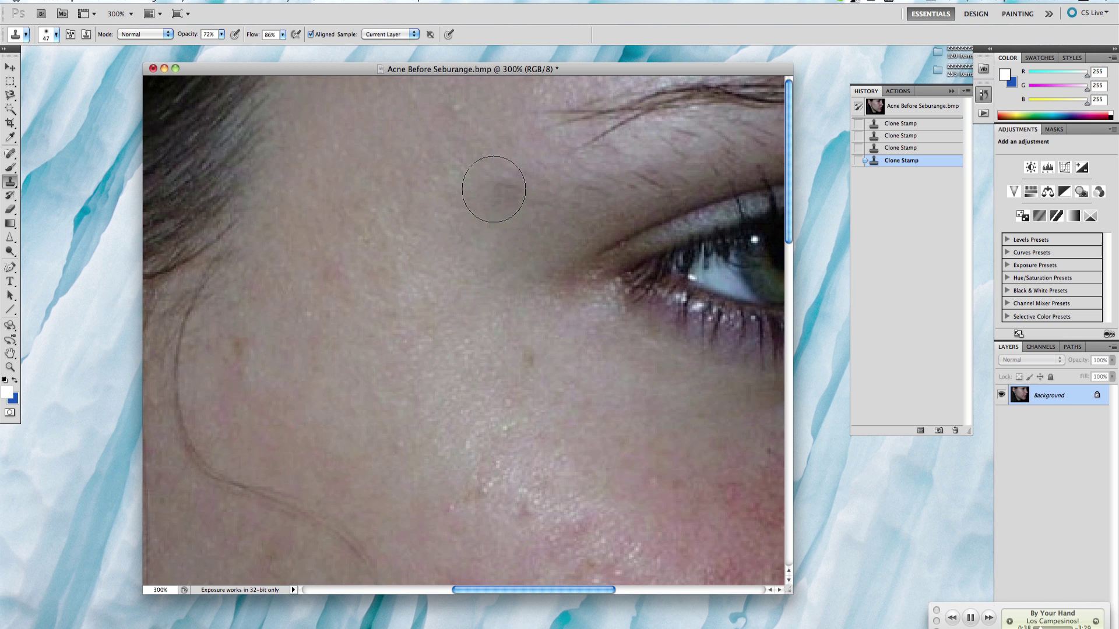
pyautogui.click(493, 189)
pyautogui.click(532, 204)
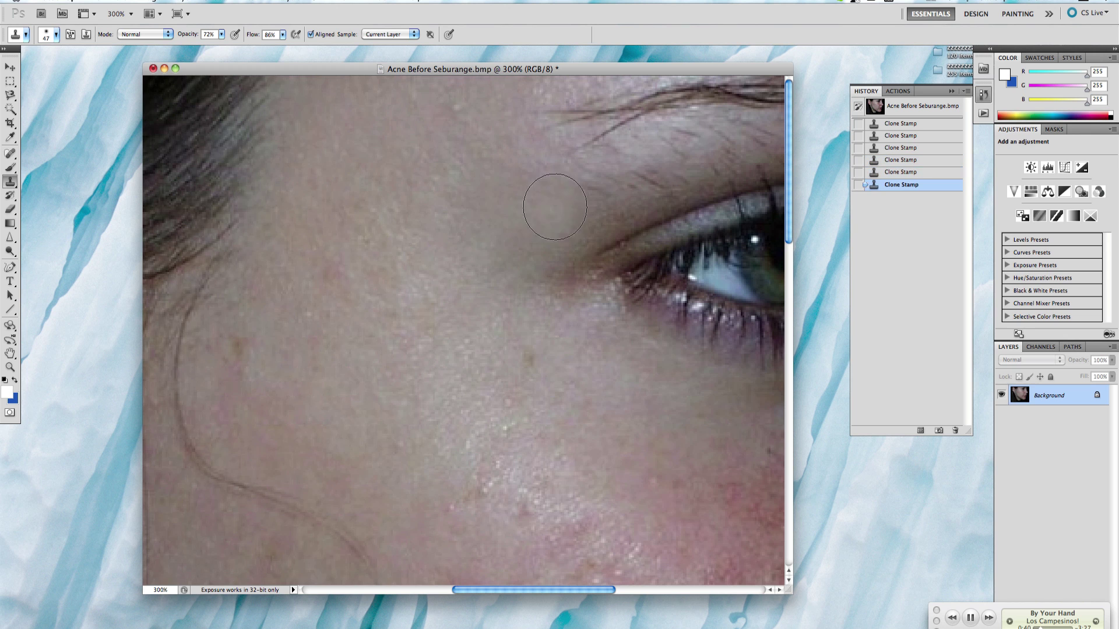
pyautogui.scroll(-3, 524, 233)
pyautogui.click(235, 272)
pyautogui.click(274, 230)
pyautogui.click(237, 331)
pyautogui.click(574, 375)
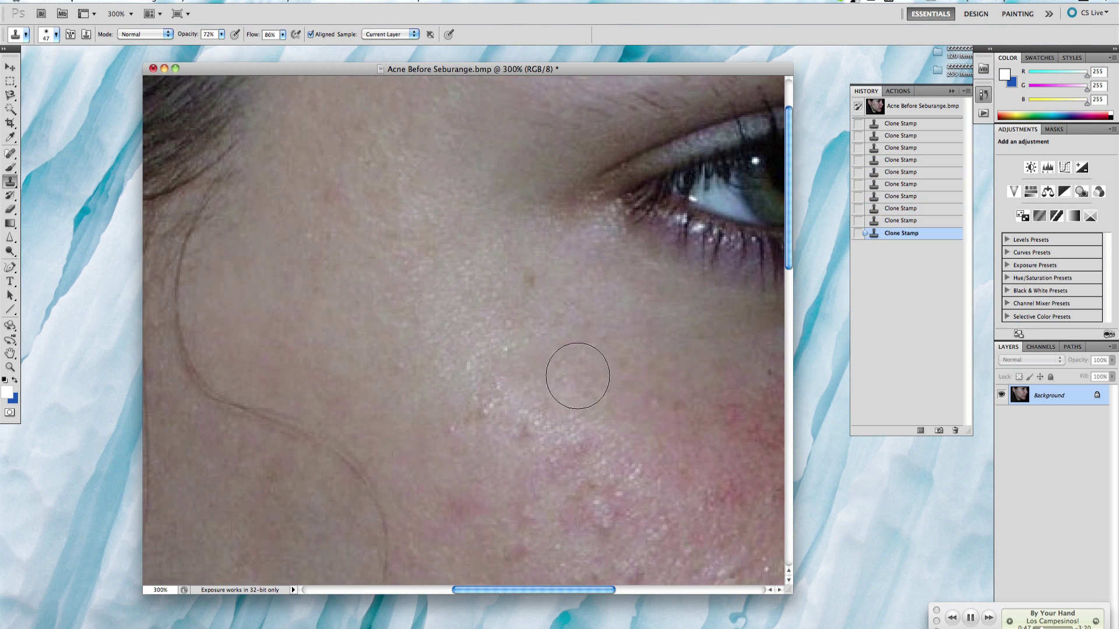
pyautogui.scroll(-3, 575, 375)
pyautogui.click(50, 35)
pyautogui.click(517, 237)
# Step: Raise the brush size to 75, resample cheek skin and clone over the remaining acne
pyautogui.click(50, 35)
pyautogui.click(58, 65)
pyautogui.click(501, 167)
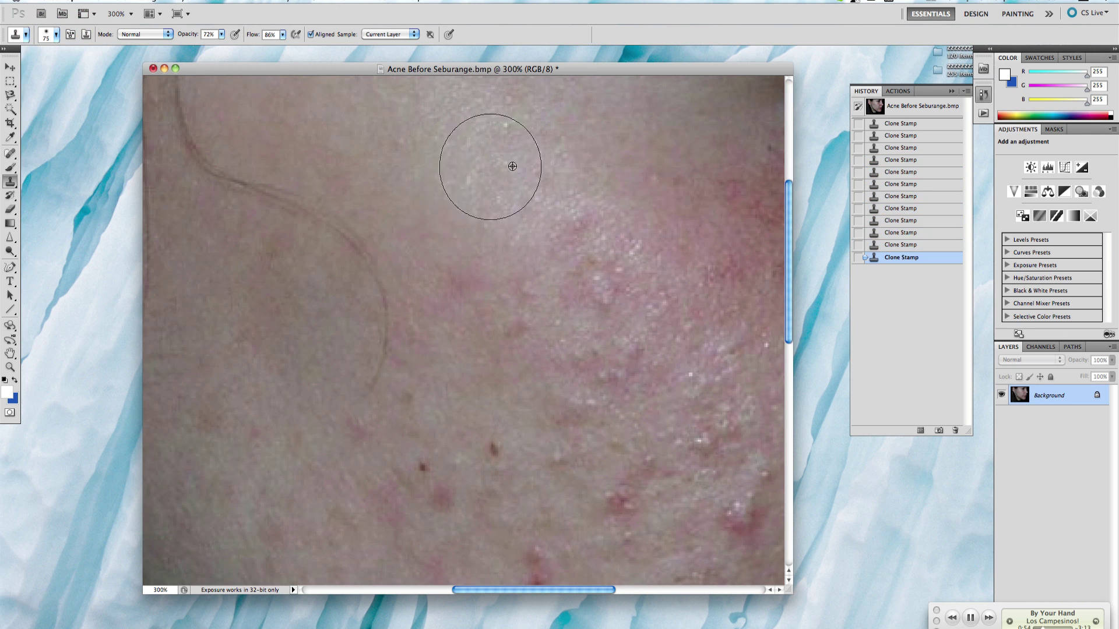
pyautogui.click(591, 229)
pyautogui.click(432, 178)
pyautogui.click(520, 268)
pyautogui.click(590, 289)
pyautogui.hscroll(2, 591, 289)
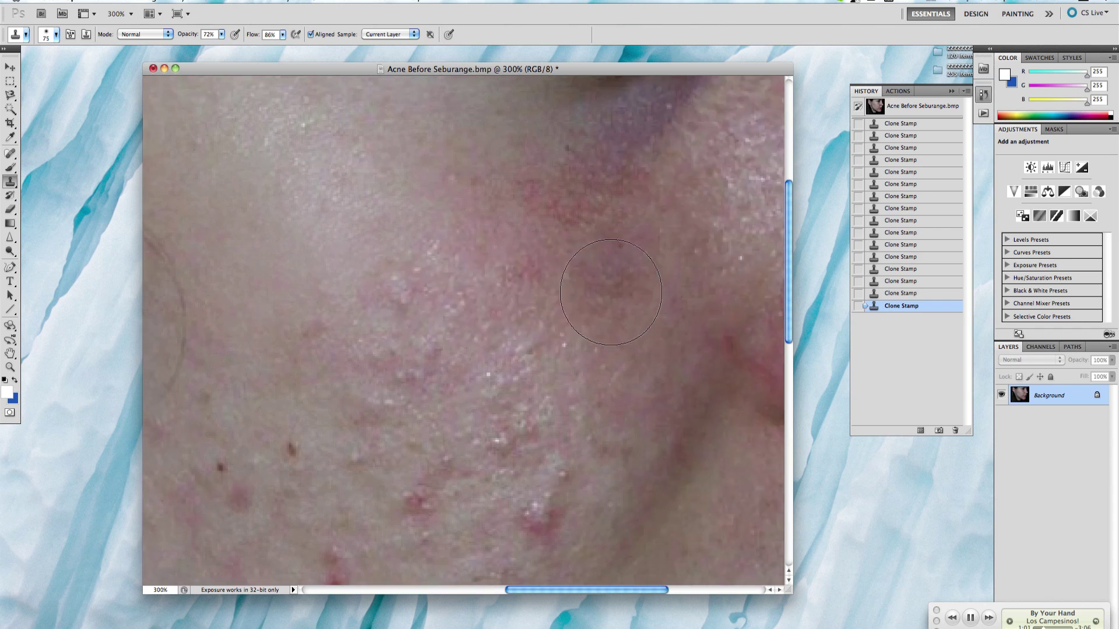
pyautogui.scroll(3, 525, 292)
pyautogui.click(513, 303)
# Step: Stamp clean skin over the last cheek spots and move the view toward the under-eye patch
pyautogui.click(493, 345)
pyautogui.click(517, 315)
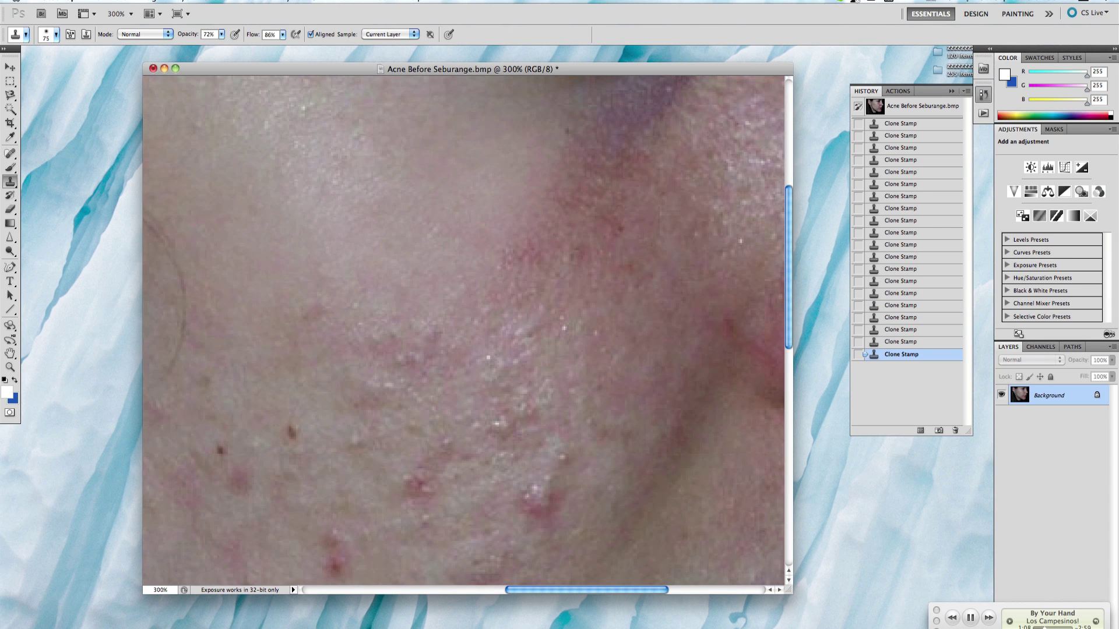
pyautogui.scroll(3, 524, 349)
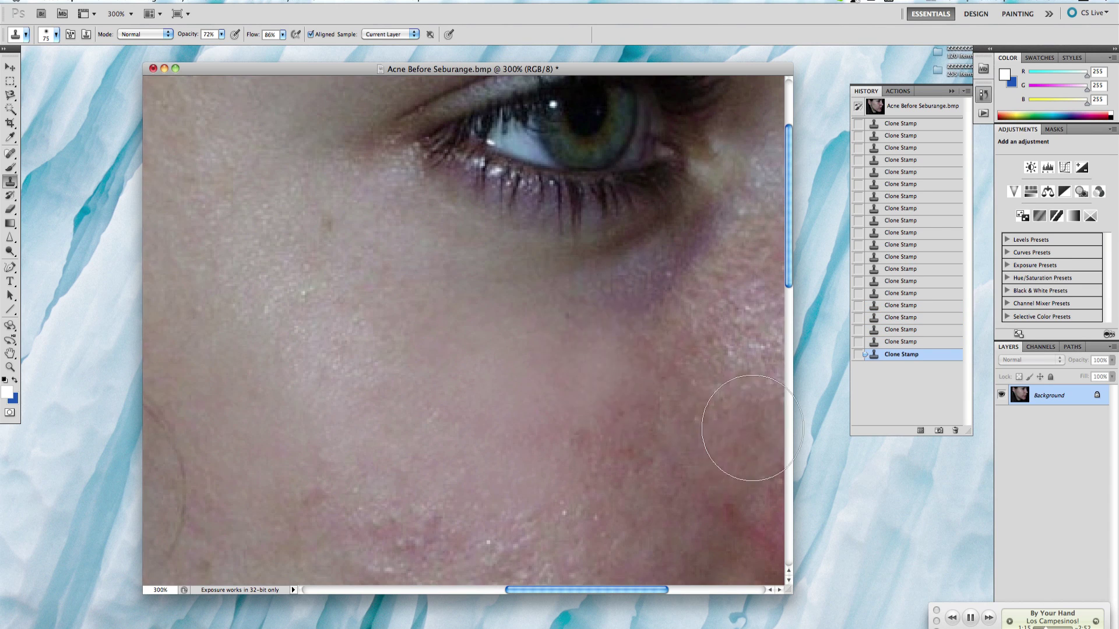
pyautogui.hscroll(3, 641, 396)
pyautogui.scroll(-2, 641, 396)
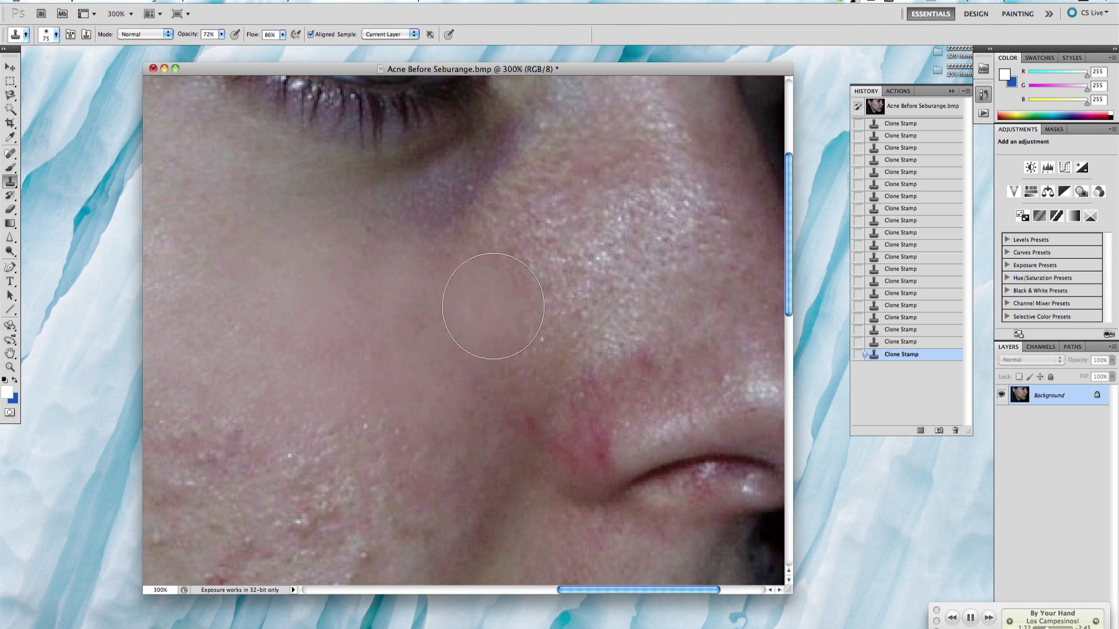
pyautogui.hscroll(2, 693, 262)
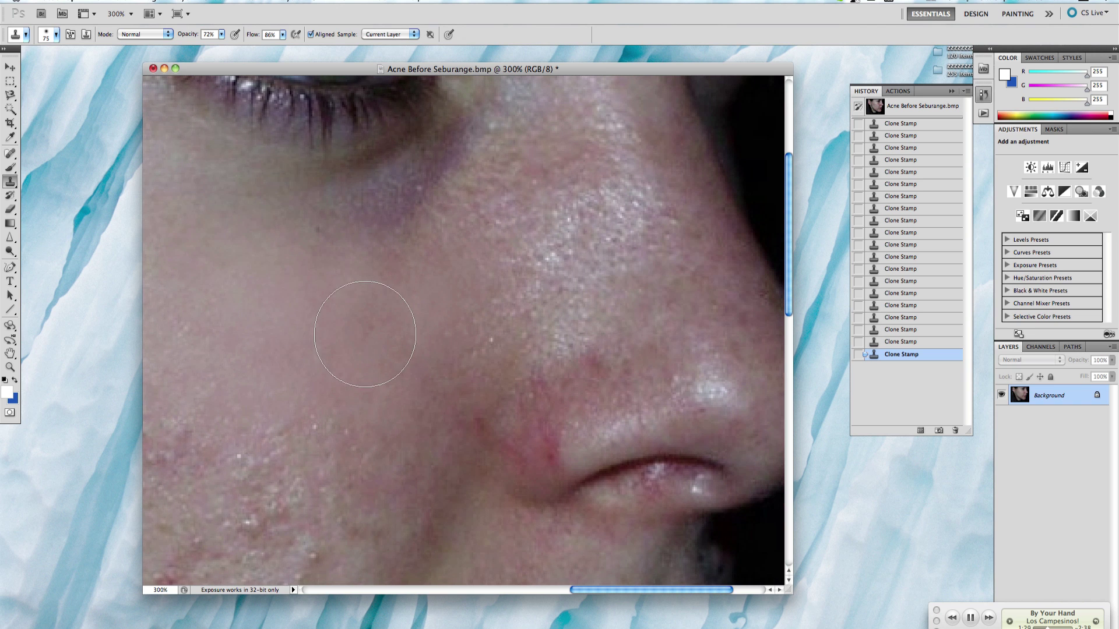
pyautogui.scroll(1, 425, 287)
pyautogui.scroll(2, 449, 275)
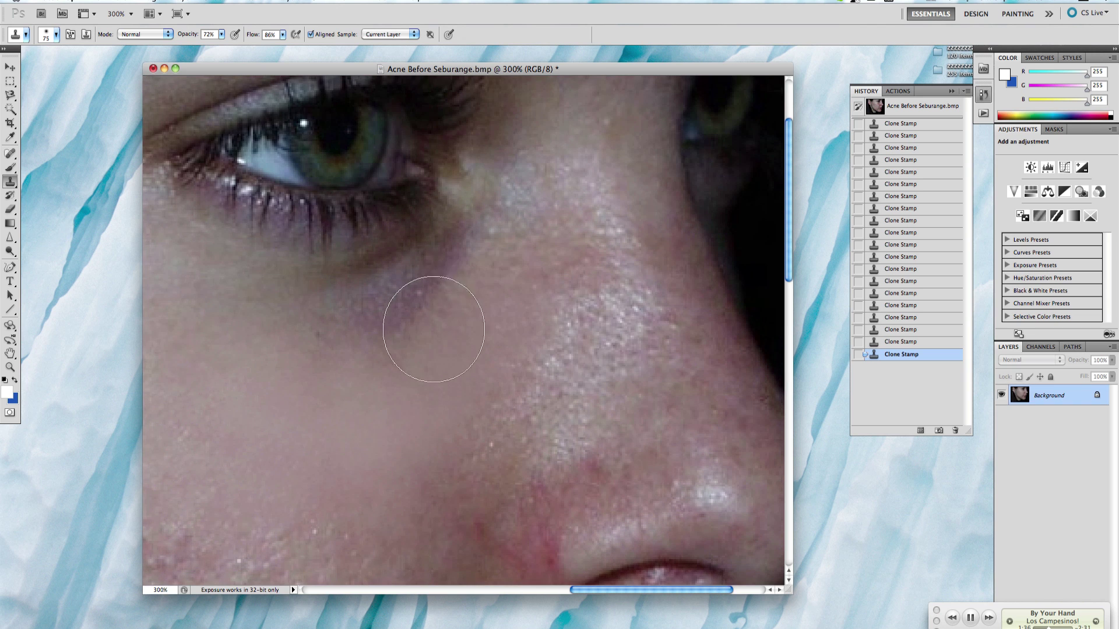
pyautogui.scroll(1, 477, 285)
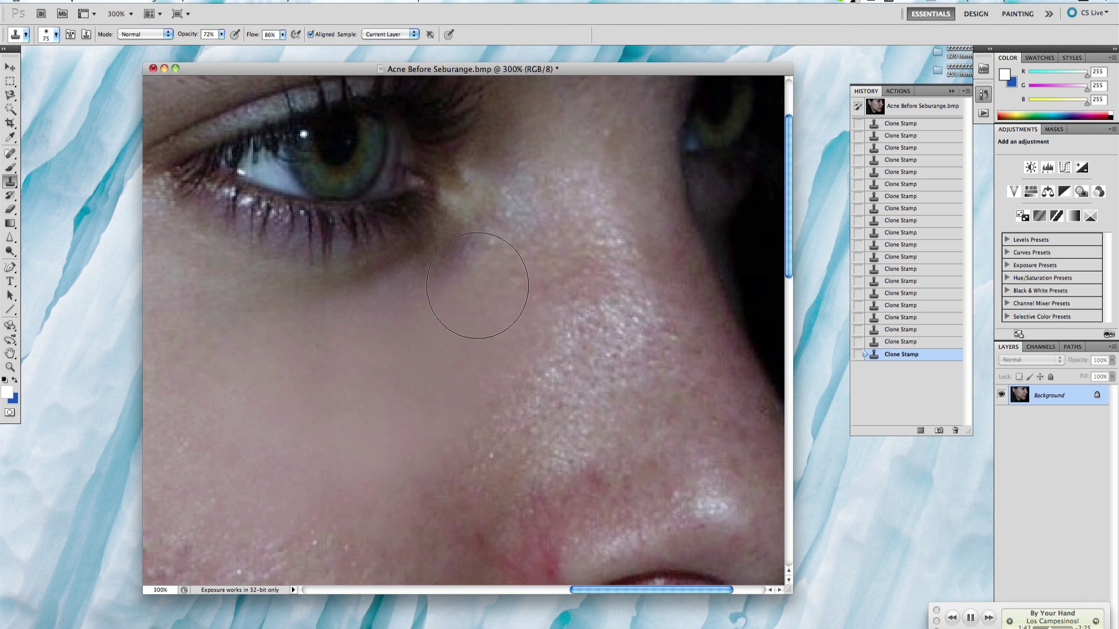
pyautogui.scroll(3, 505, 355)
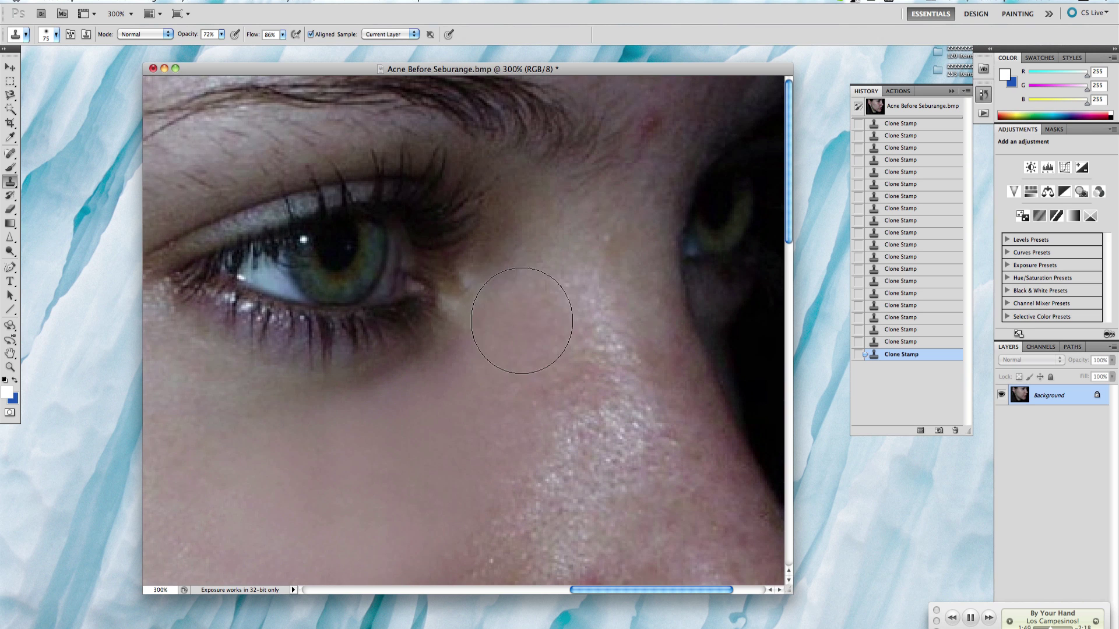
# Step: Navigate the cheek beside the nose, ending zoomed out to 171%
pyautogui.scroll(-5, 523, 338)
pyautogui.scroll(1, 449, 306)
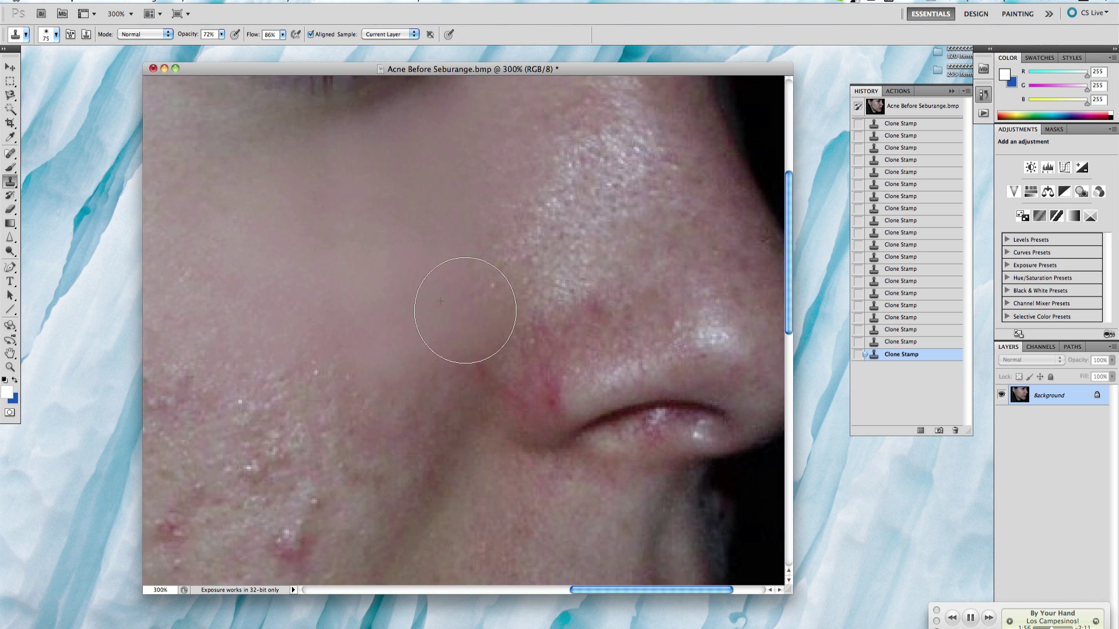
pyautogui.scroll(2, 670, 278)
pyautogui.scroll(2, 528, 272)
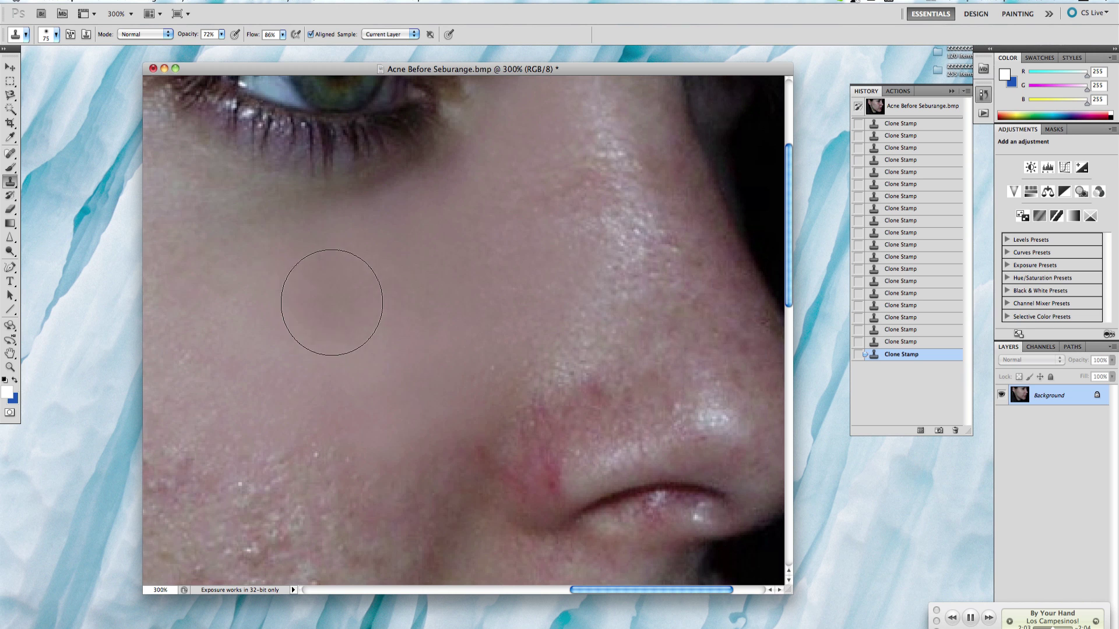
pyautogui.scroll(2, 570, 279)
pyautogui.scroll(1, 556, 359)
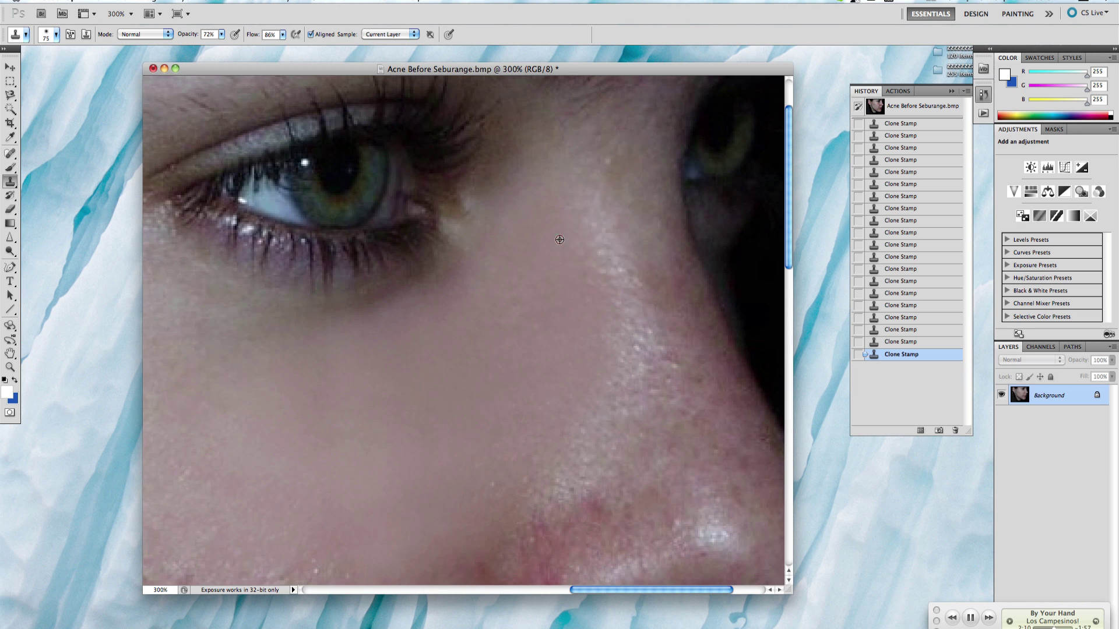
pyautogui.scroll(2, 585, 259)
pyautogui.scroll(-4, 525, 402)
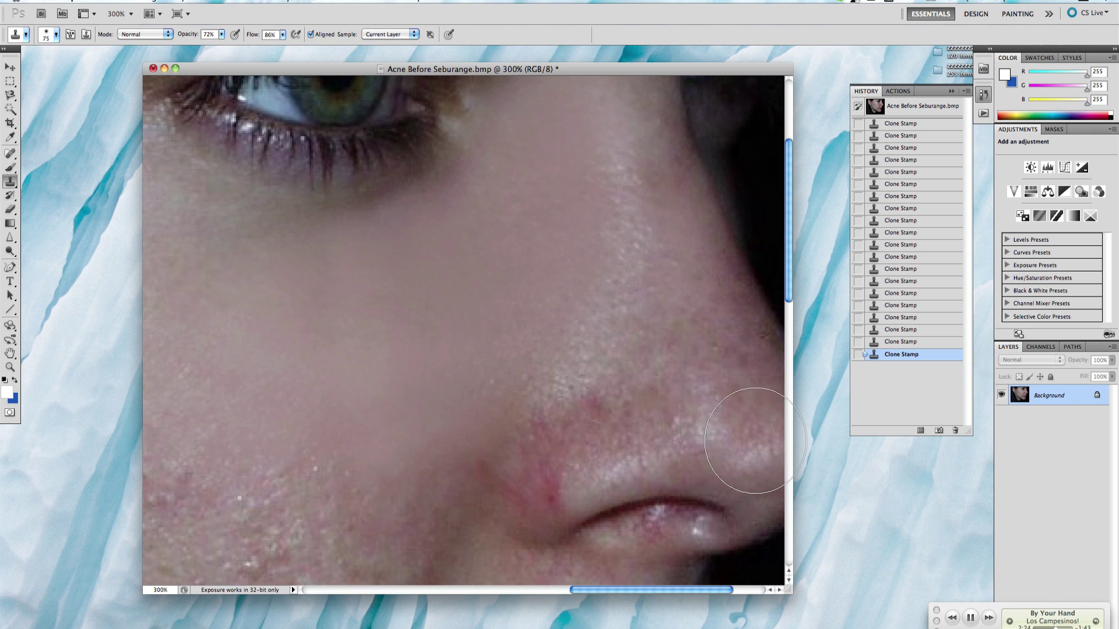
pyautogui.hscroll(1, 661, 290)
pyautogui.scroll(-1, 660, 291)
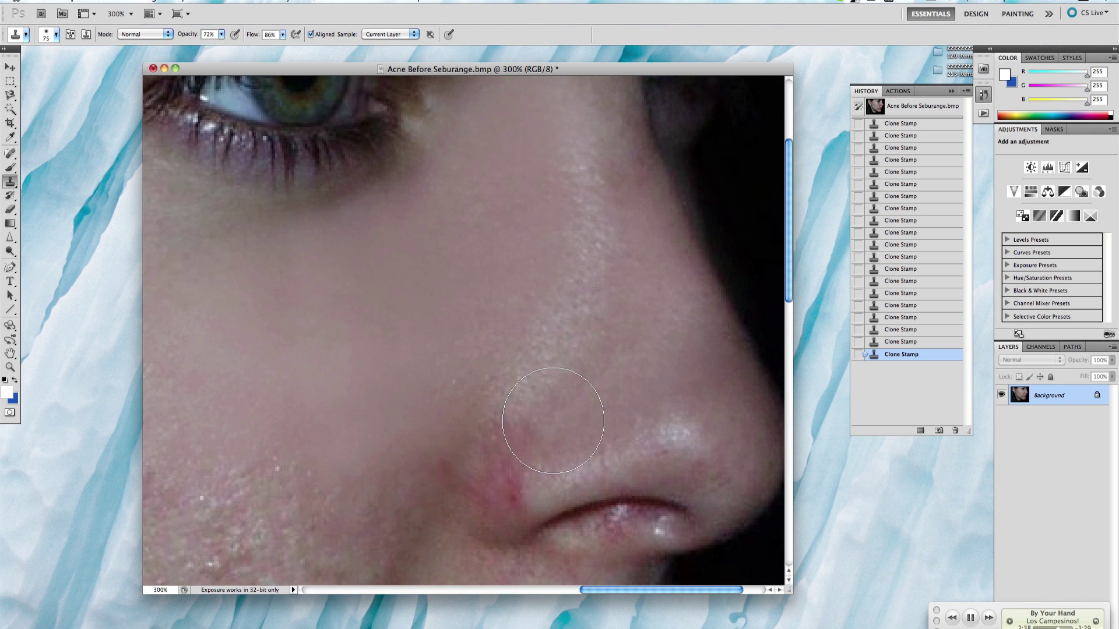
pyautogui.scroll(-4, 494, 445)
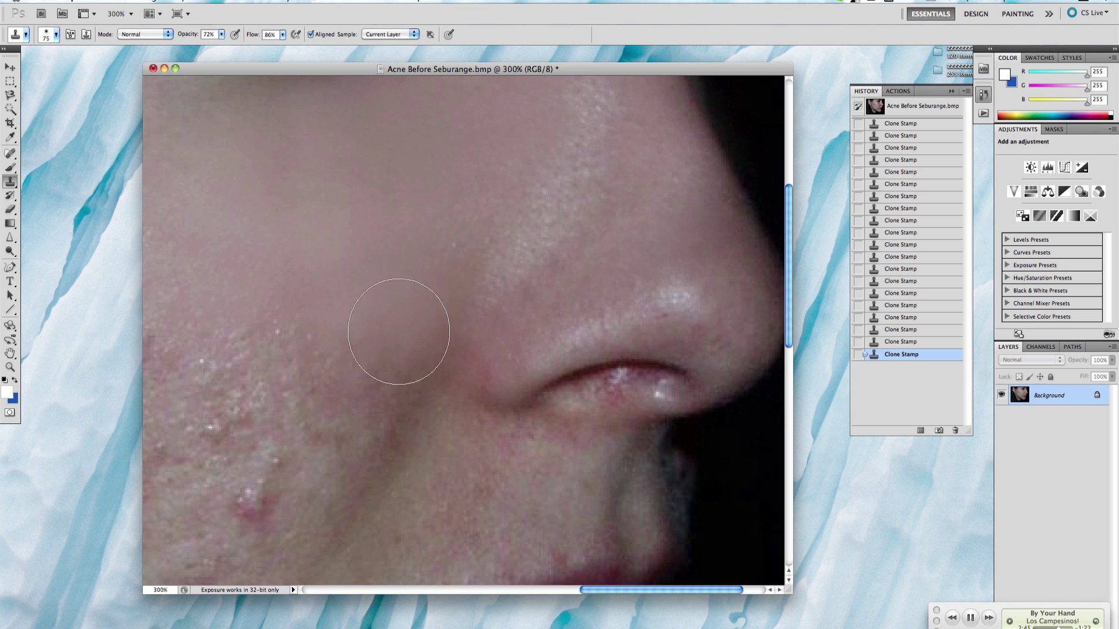
pyautogui.scroll(10, 398, 332)
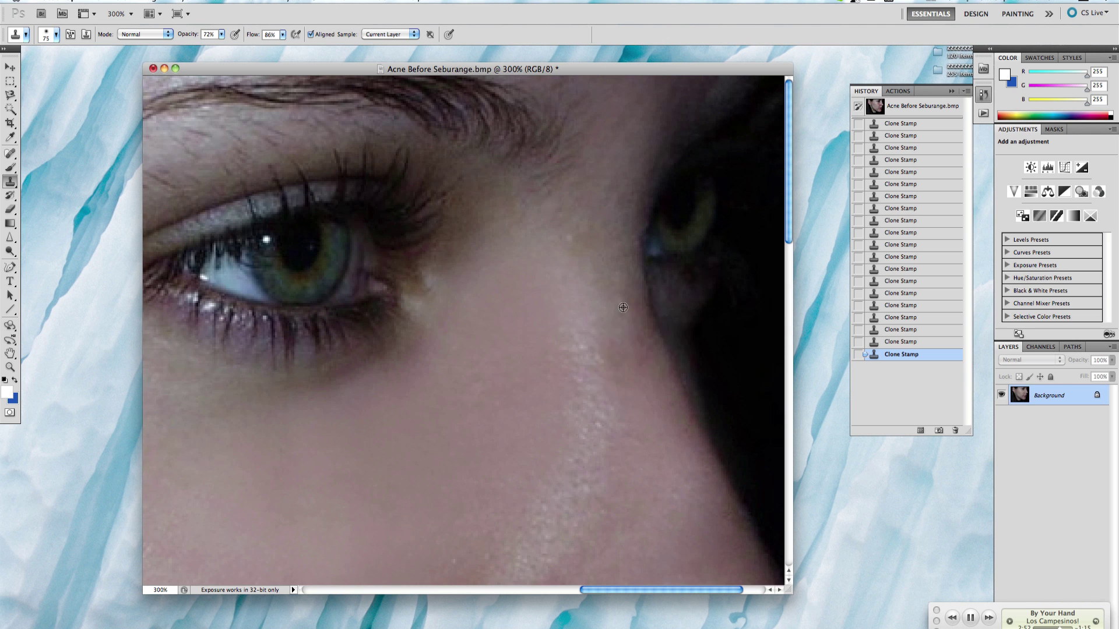
pyautogui.scroll(-9, 472, 317)
pyautogui.hscroll(-5, 473, 315)
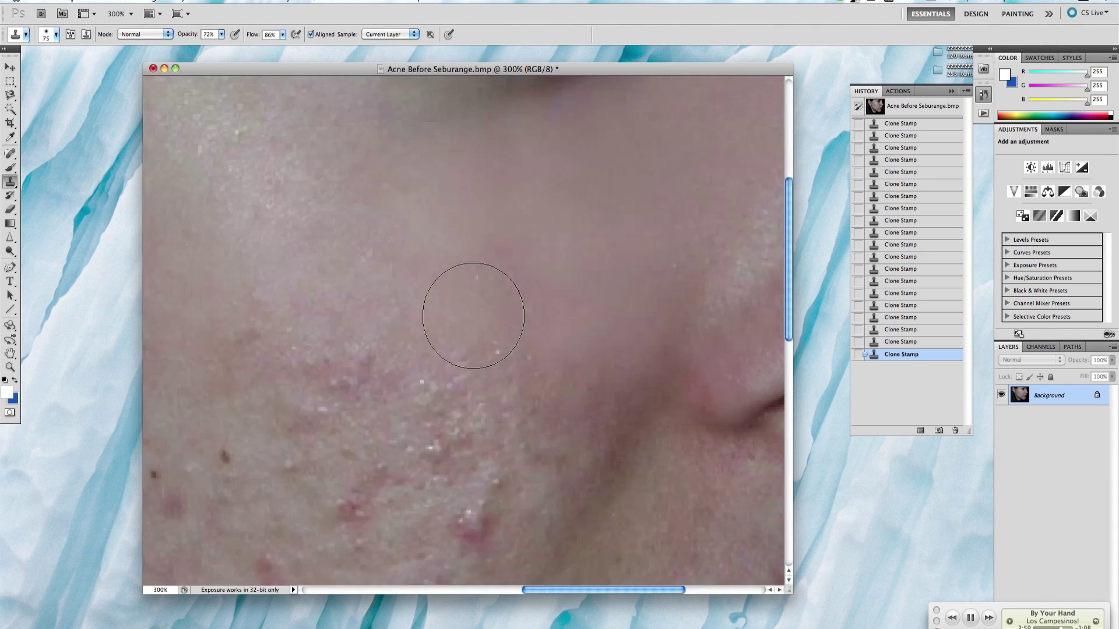
pyautogui.scroll(-2, 567, 358)
pyautogui.scroll(-3, 679, 349)
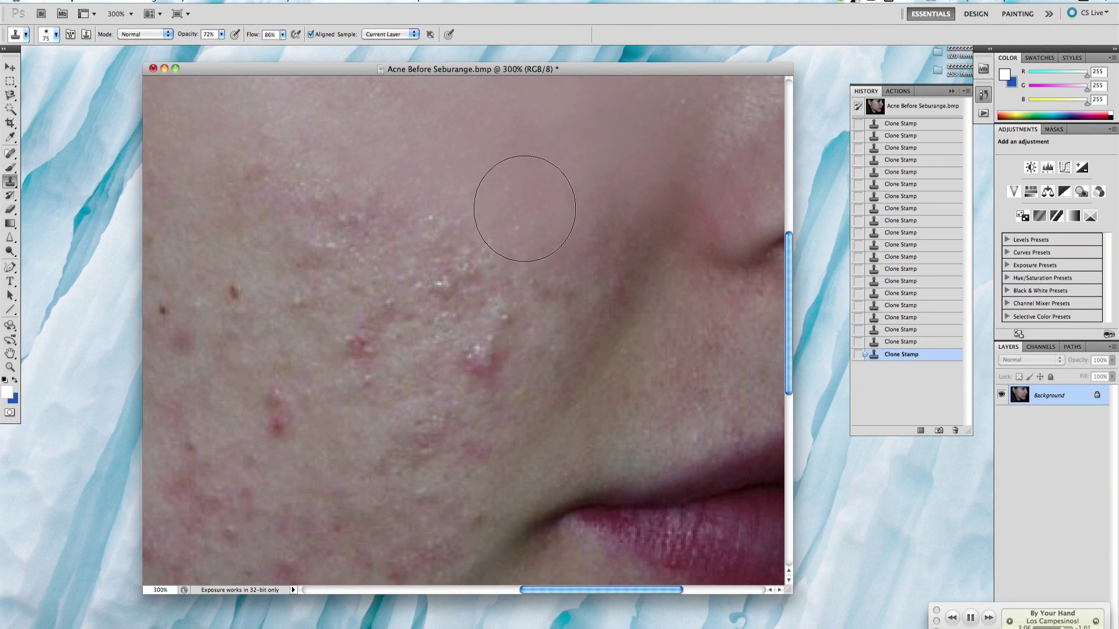
pyautogui.scroll(-2, 687, 300)
# Step: Enlarge the Clone Stamp brush to 102
pyautogui.scroll(-2, 687, 300)
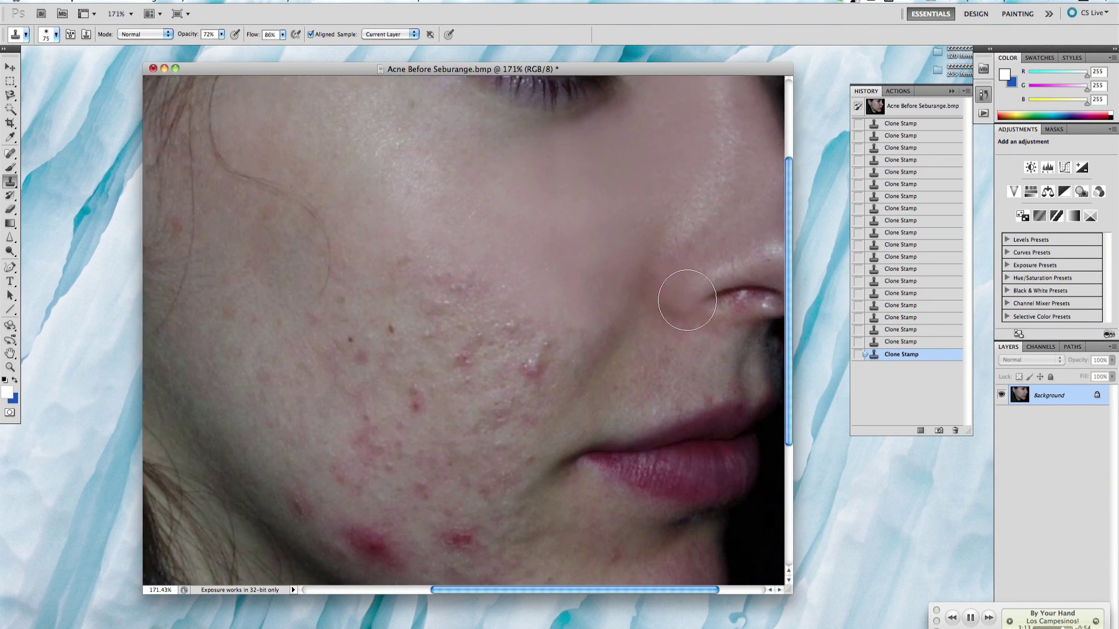
pyautogui.scroll(3, 687, 300)
pyautogui.hscroll(2, 487, 291)
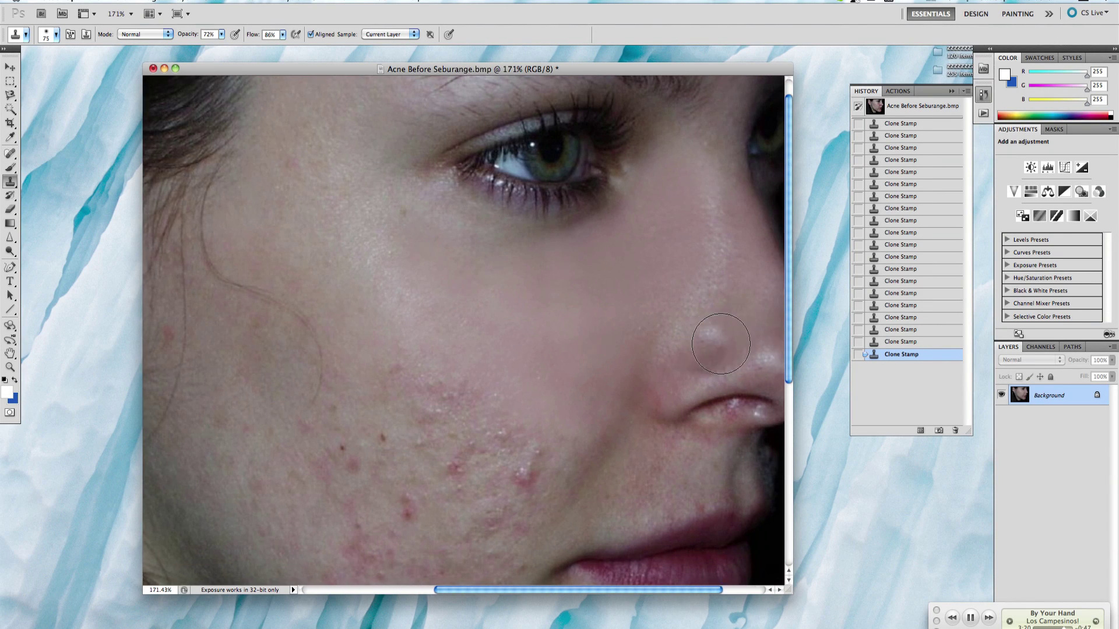
pyautogui.click(55, 34)
pyautogui.moveTo(41, 47); pyautogui.dragTo(48, 46)
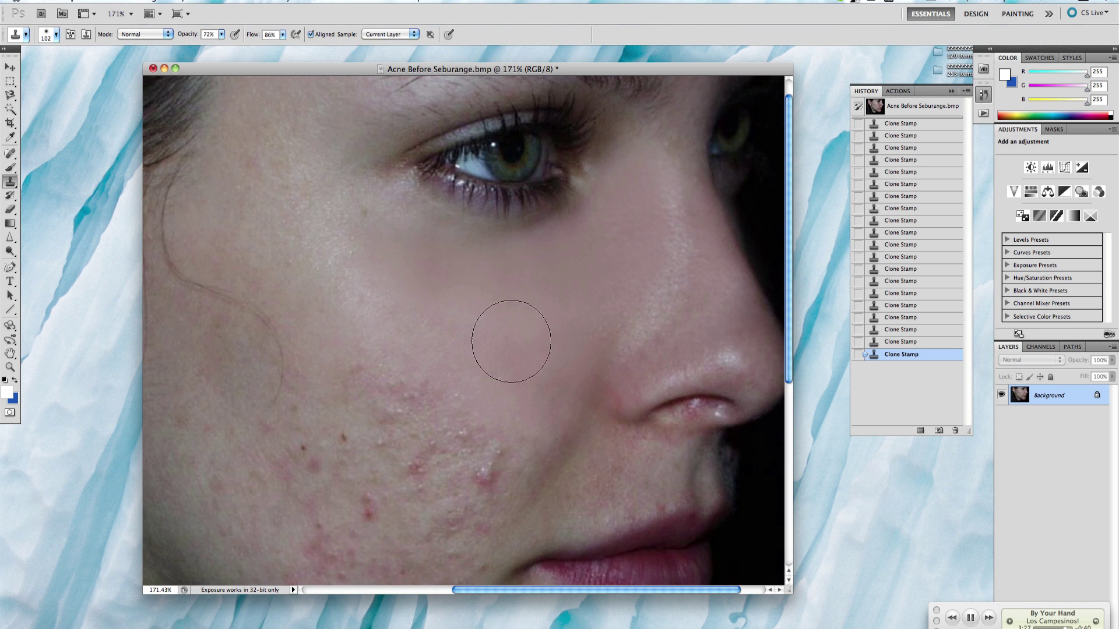
pyautogui.scroll(1, 466, 292)
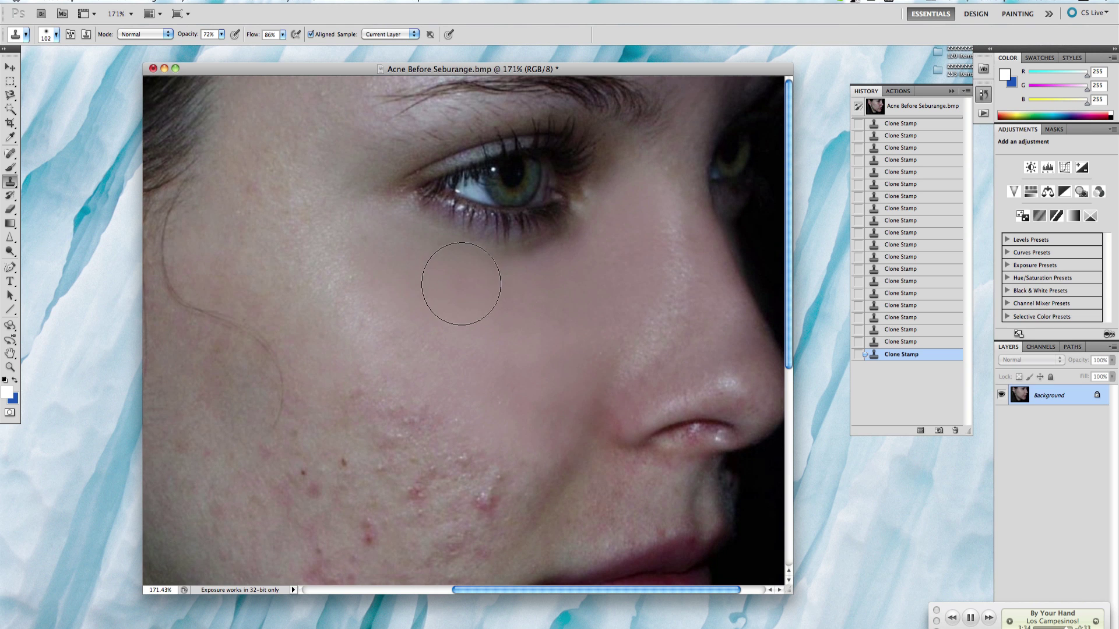
# Step: Try the Smudge tool on the cheek, then revert to the last Clone Stamp state in History
pyautogui.click(9, 238)
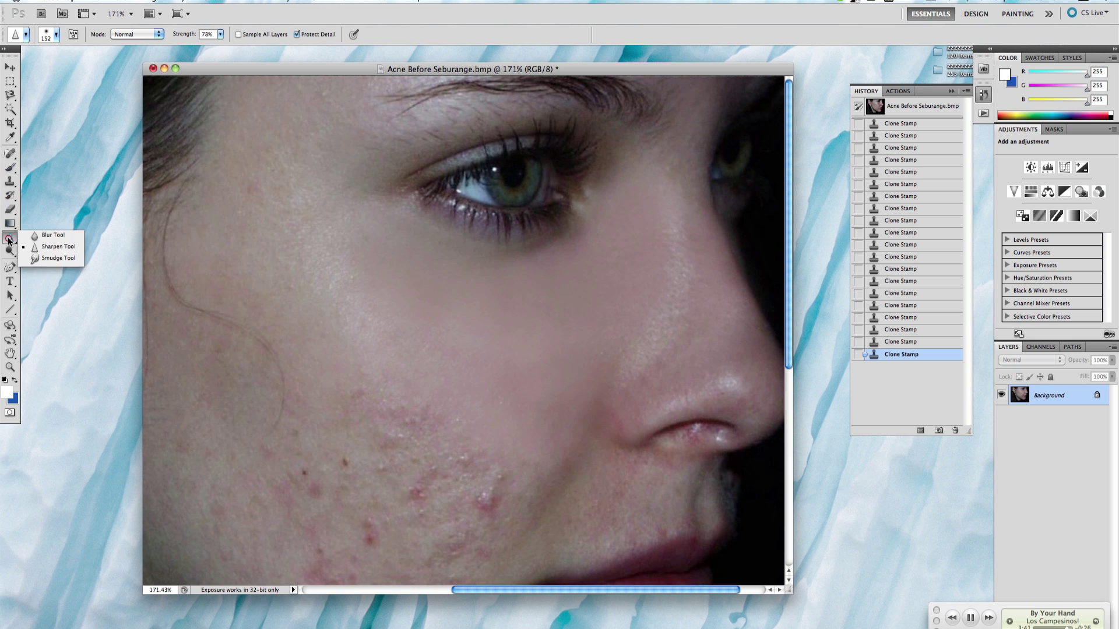
pyautogui.click(55, 258)
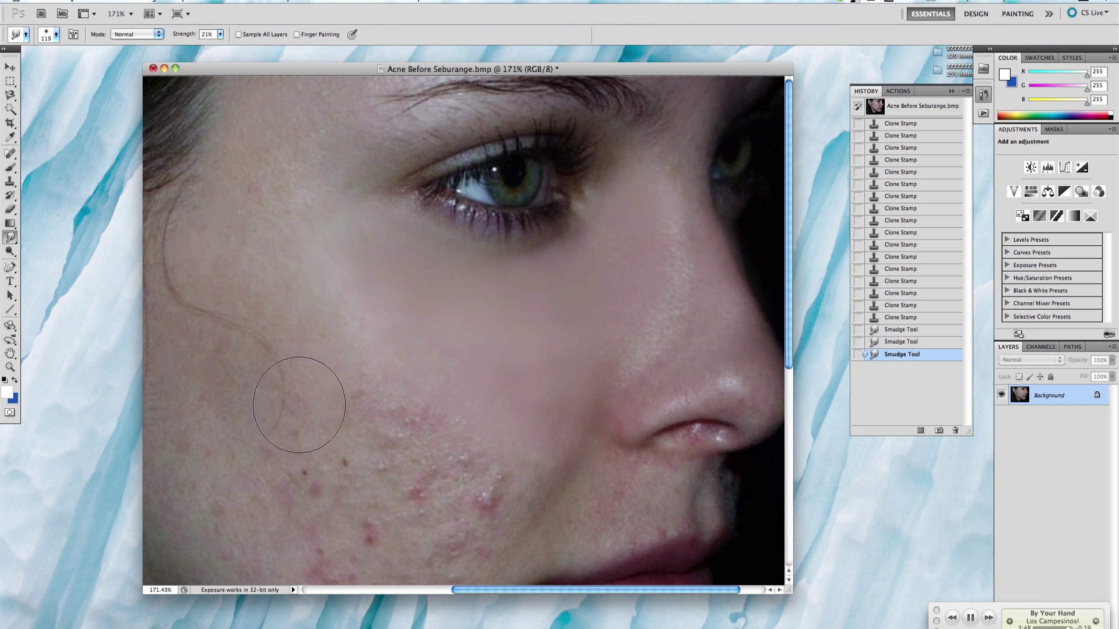
pyautogui.moveTo(299, 405); pyautogui.dragTo(462, 463)
pyautogui.click(906, 306)
# Step: Return to the Clone Stamp and stamp clean skin over the cheek below the eye
pyautogui.click(10, 181)
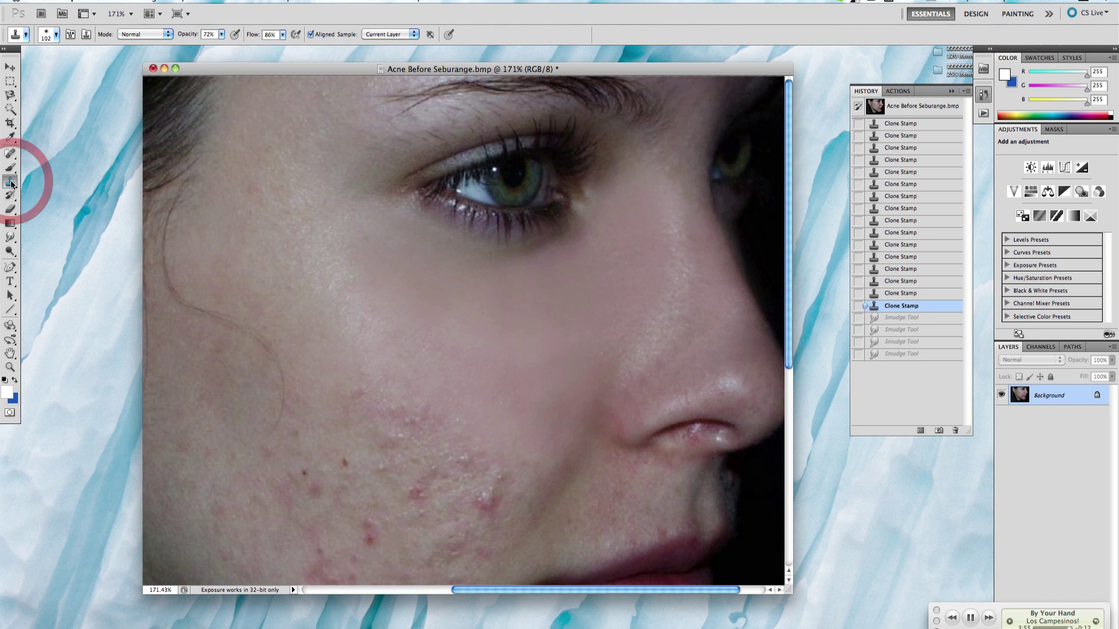
pyautogui.click(497, 460)
pyautogui.click(481, 435)
# Step: Clone another patch of cheek skin and scroll down toward the lower cheek
pyautogui.click(528, 480)
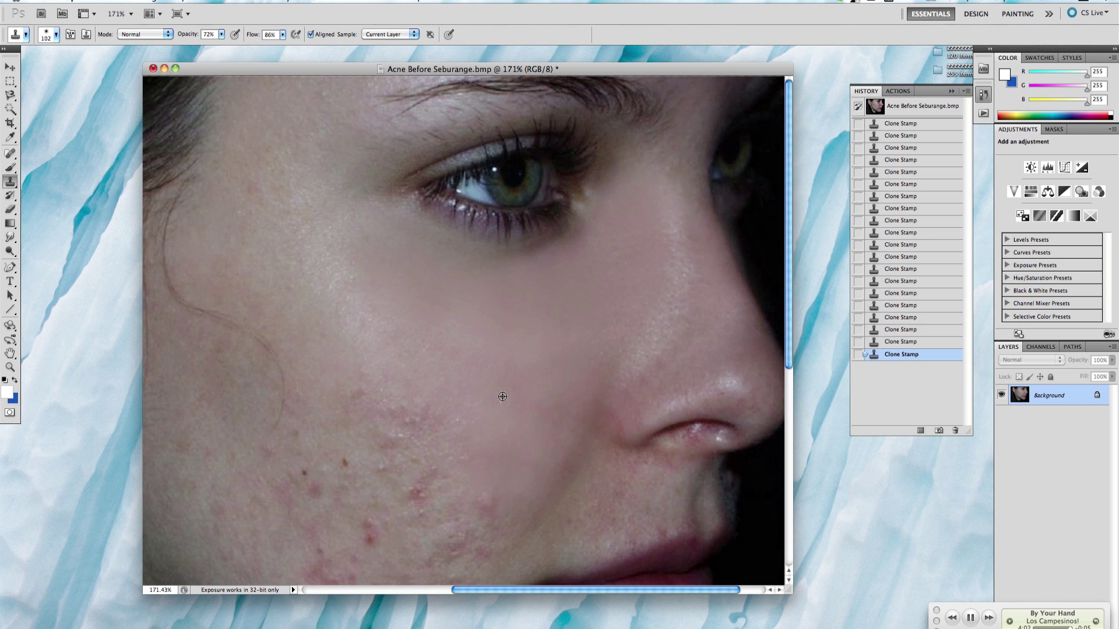
pyautogui.scroll(-5, 466, 320)
pyautogui.scroll(3, 493, 297)
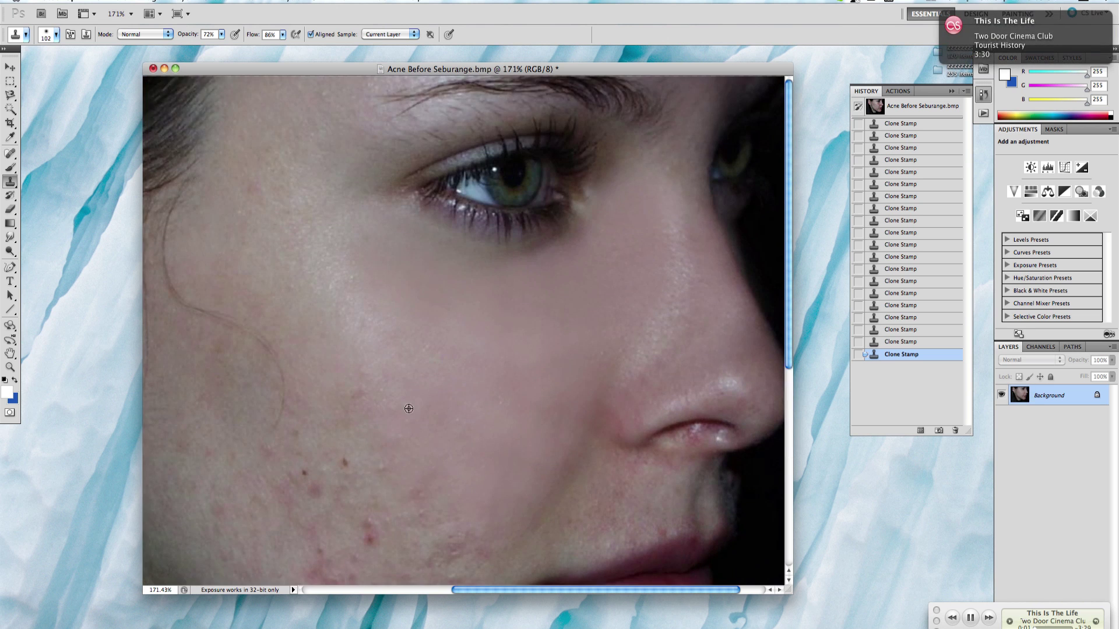
pyautogui.scroll(-1, 455, 336)
pyautogui.scroll(-3, 475, 460)
pyautogui.scroll(5, 369, 312)
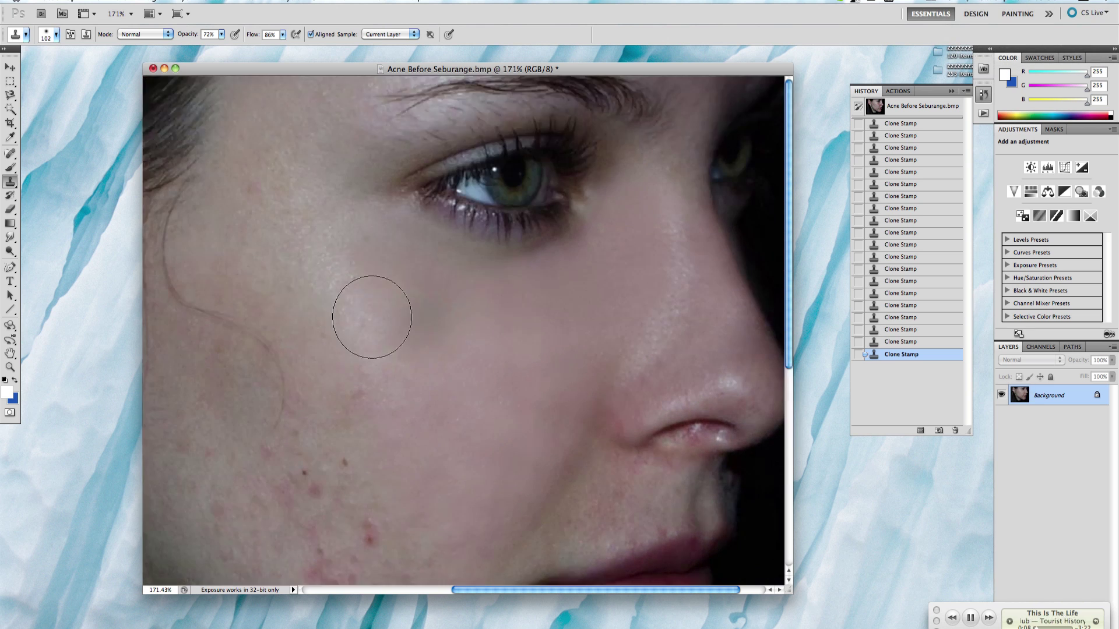
pyautogui.scroll(-2, 453, 435)
# Step: Set the view magnification to 200% and check the brush tip settings
pyautogui.click(160, 589)
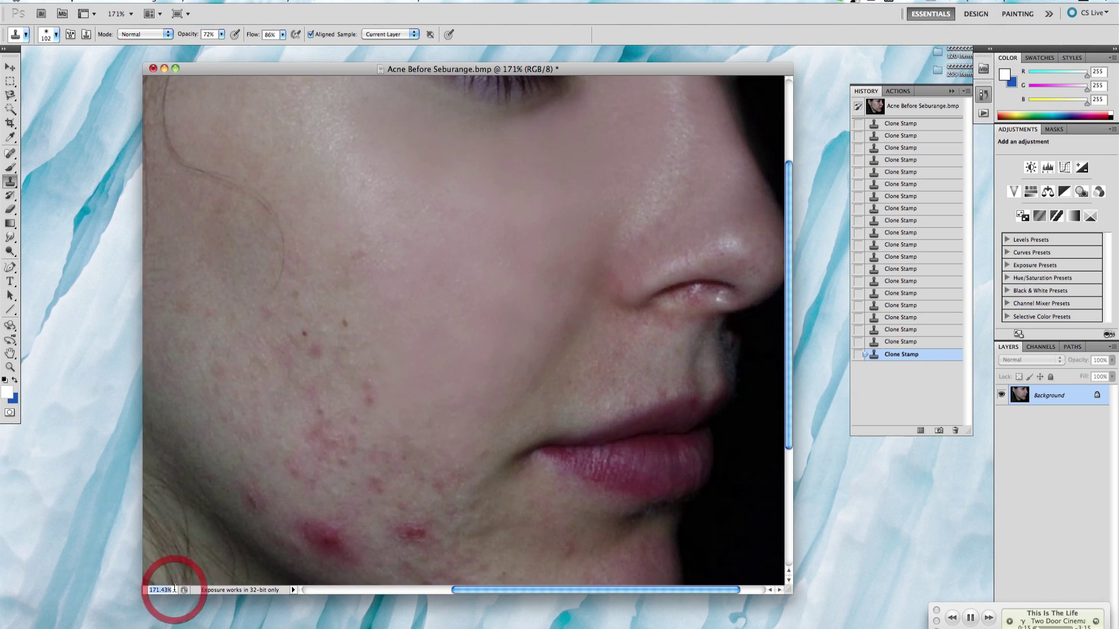
pyautogui.write('200')
pyautogui.press('Return')
pyautogui.press('F5')
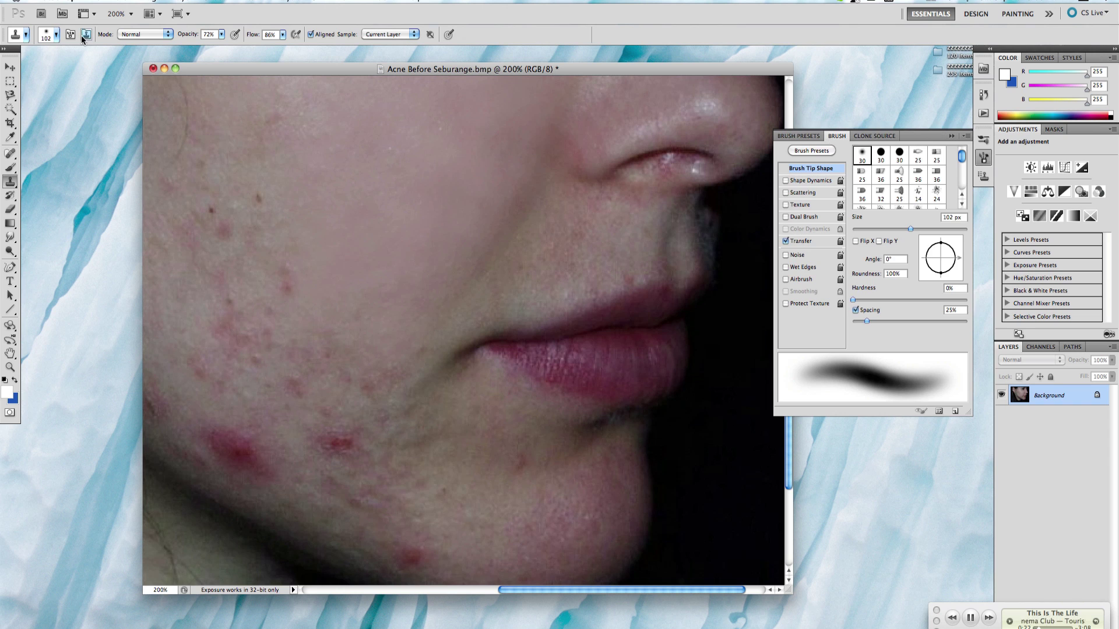
pyautogui.click(48, 34)
pyautogui.click(373, 363)
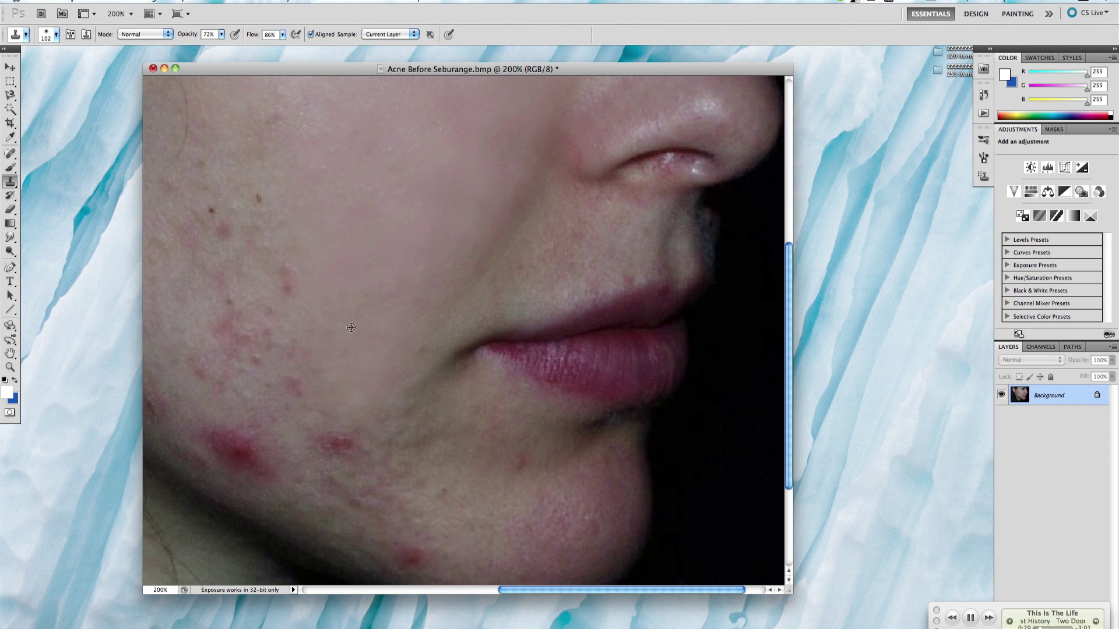
# Step: Clone clean skin over the red cheek spot, the chin crease and the mottled chin skin
pyautogui.click(342, 433)
pyautogui.keyDown('alt'); pyautogui.click(365, 398); pyautogui.keyUp('alt')
pyautogui.click(415, 414)
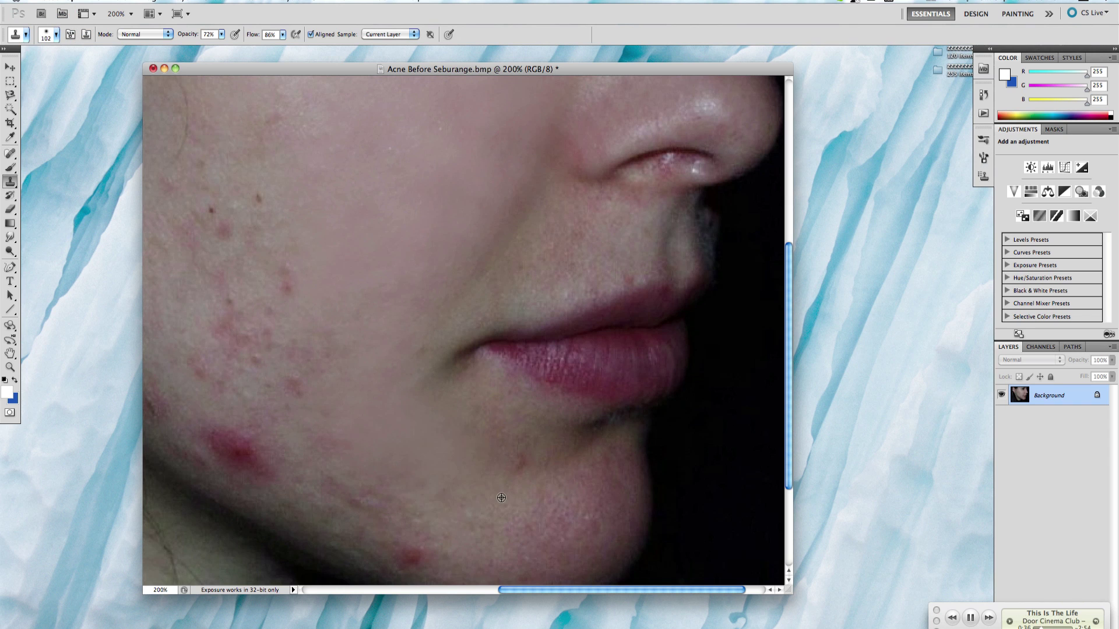
pyautogui.moveTo(539, 503); pyautogui.dragTo(587, 512)
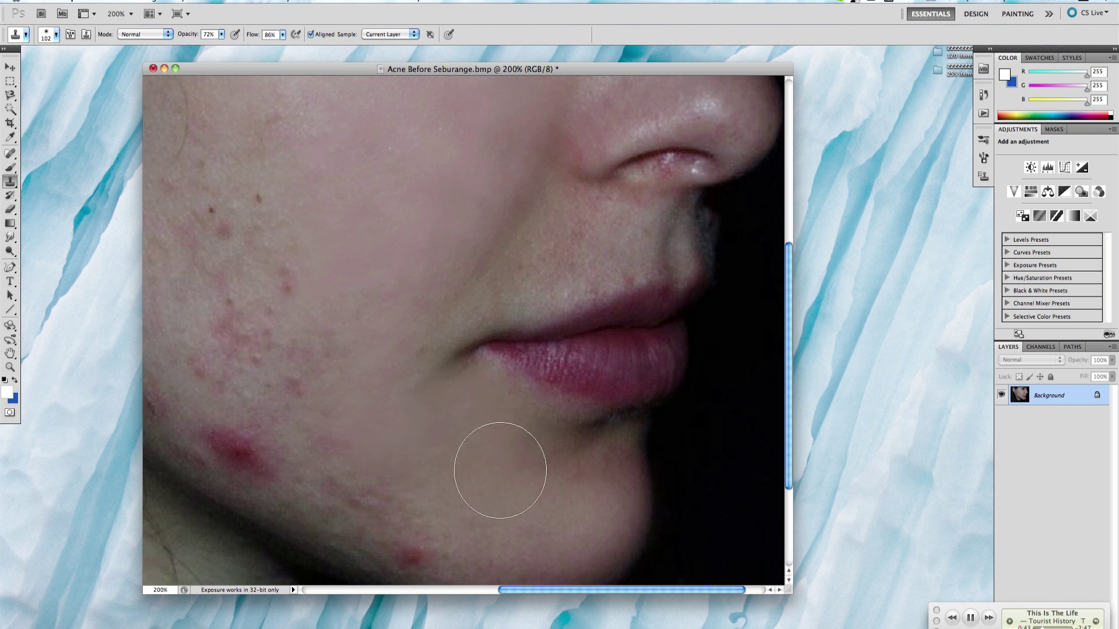
pyautogui.scroll(-5, 519, 425)
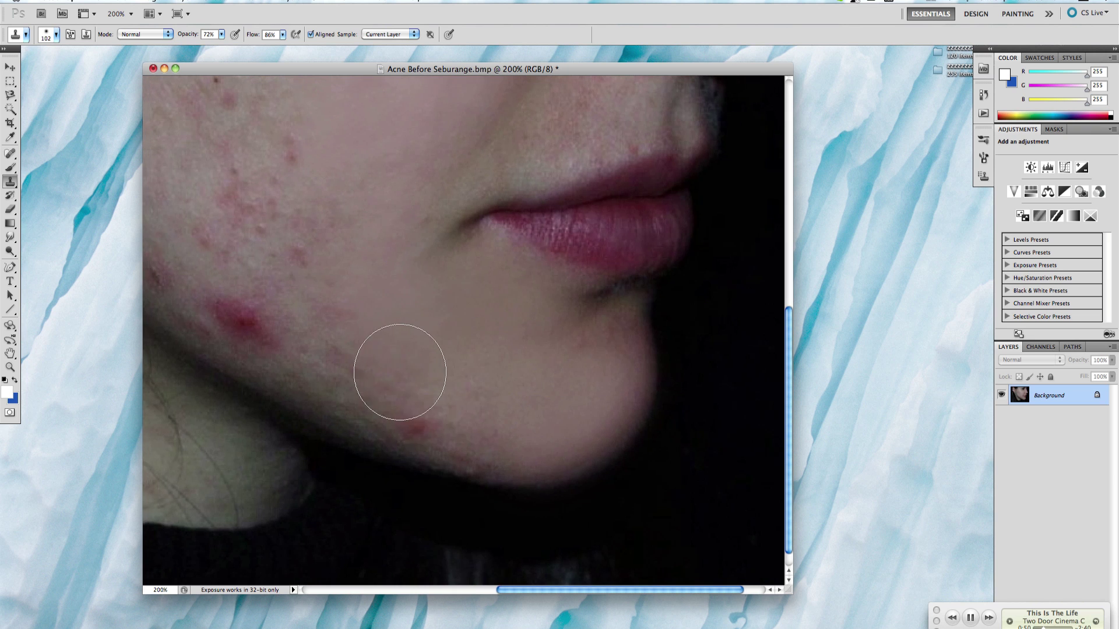
pyautogui.scroll(3, 408, 379)
pyautogui.moveTo(530, 425); pyautogui.dragTo(575, 425)
# Step: Sample skin beside the jaw and paint out the large red jaw spot
pyautogui.scroll(-3, 514, 417)
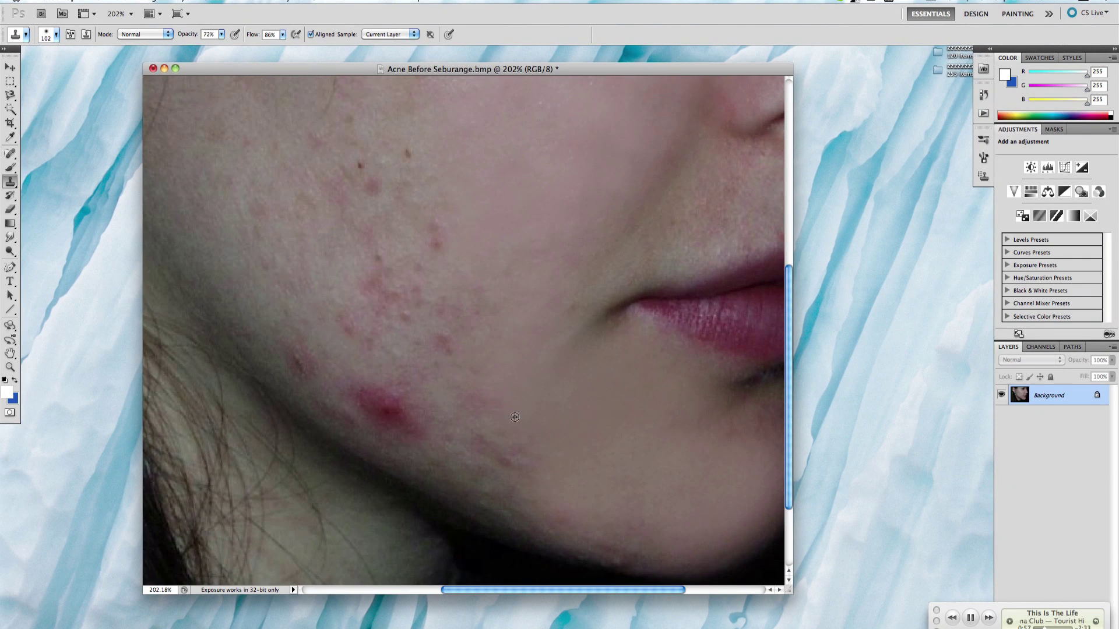
pyautogui.scroll(-4, 575, 388)
pyautogui.scroll(2, 400, 295)
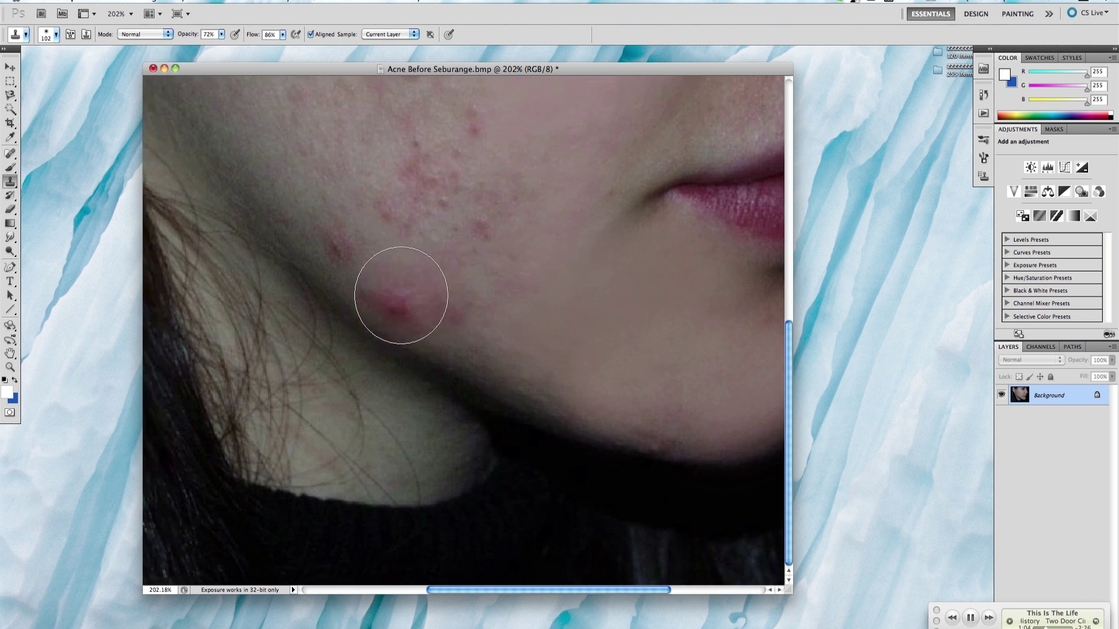
pyautogui.hscroll(-2, 552, 335)
pyautogui.keyDown('alt'); pyautogui.click(551, 334); pyautogui.keyUp('alt')
pyautogui.moveTo(431, 342); pyautogui.dragTo(453, 338)
# Step: Pan around the jaw and chin to inspect the cleaned skin
pyautogui.scroll(2, 513, 338)
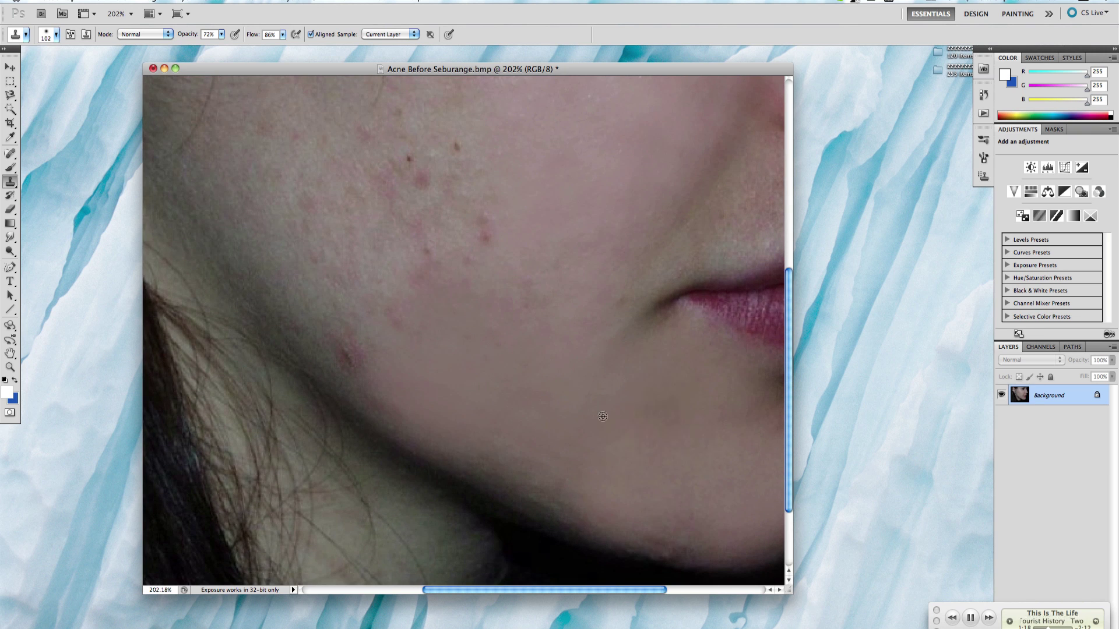
pyautogui.scroll(2, 500, 397)
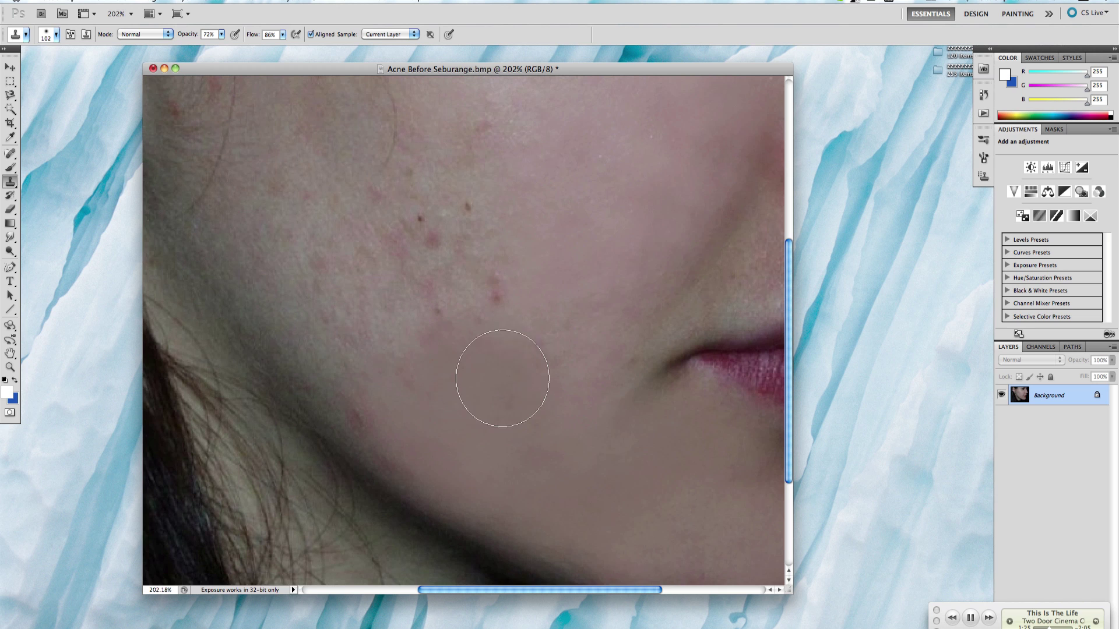
pyautogui.scroll(-3, 503, 378)
pyautogui.scroll(-2, 502, 378)
pyautogui.scroll(6, 513, 442)
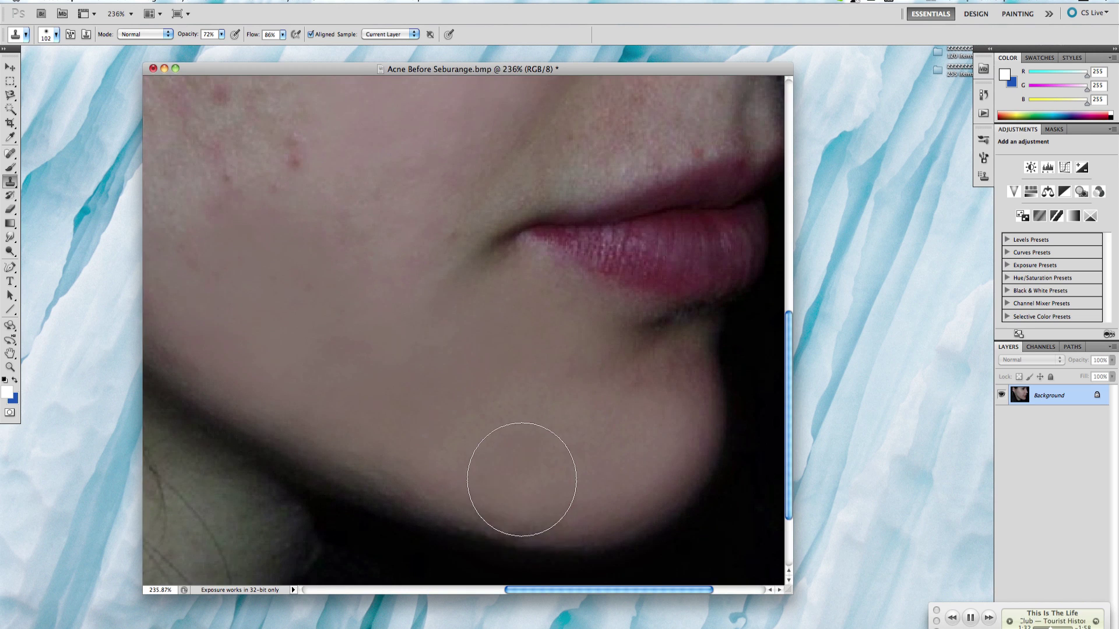
pyautogui.scroll(-5, 522, 479)
pyautogui.scroll(3, 399, 414)
pyautogui.scroll(1, 467, 402)
pyautogui.scroll(3, 531, 386)
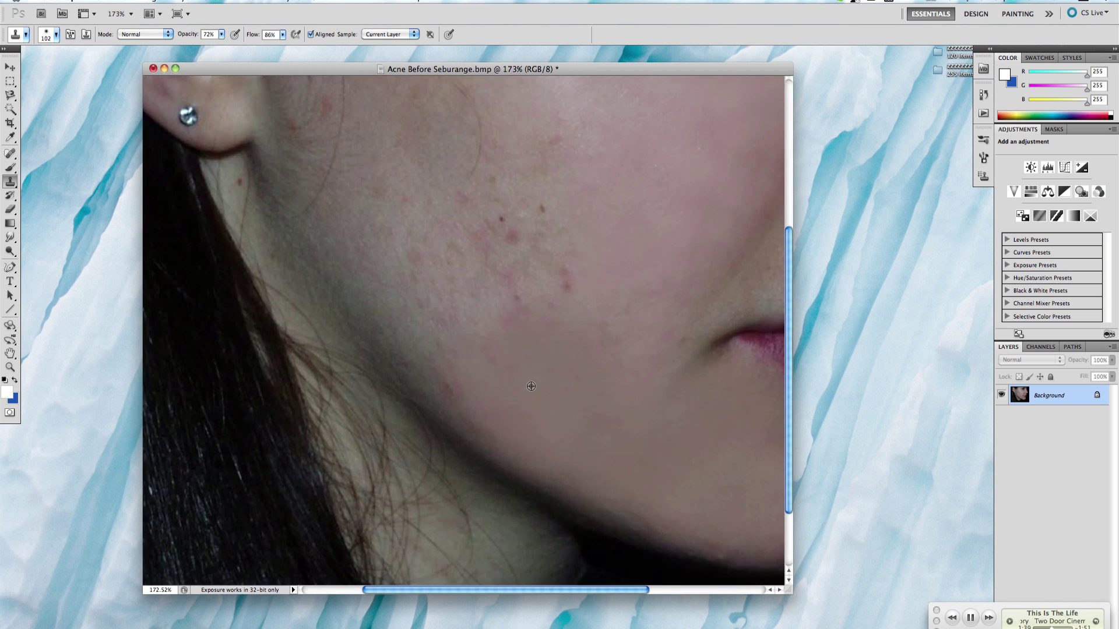
pyautogui.scroll(1, 481, 395)
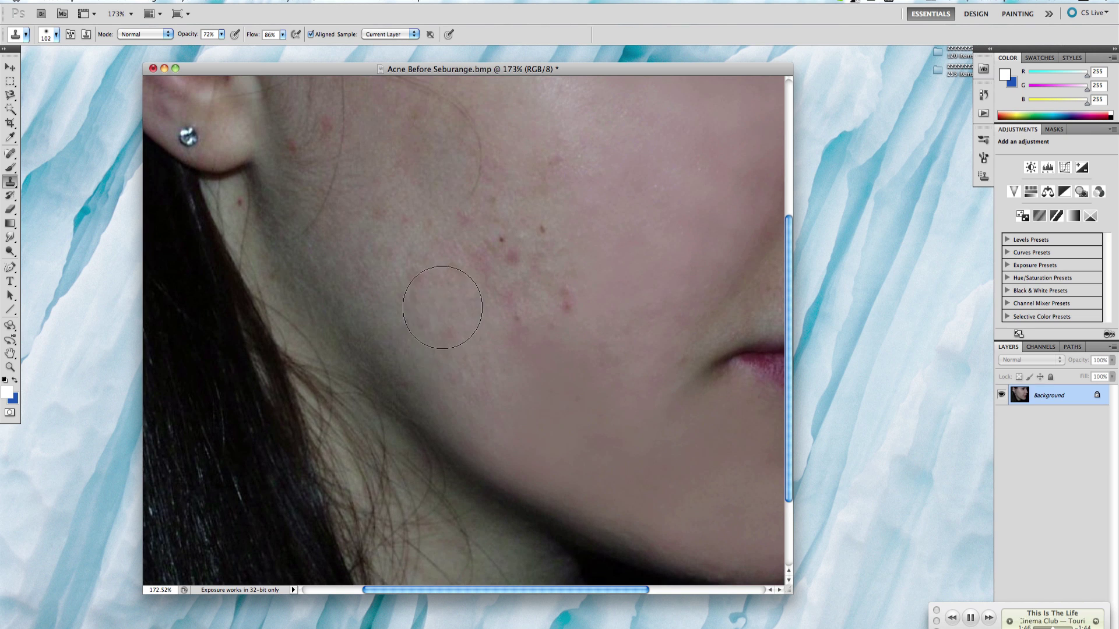
# Step: Show the History panel and scroll through the past edits
pyautogui.click(984, 94)
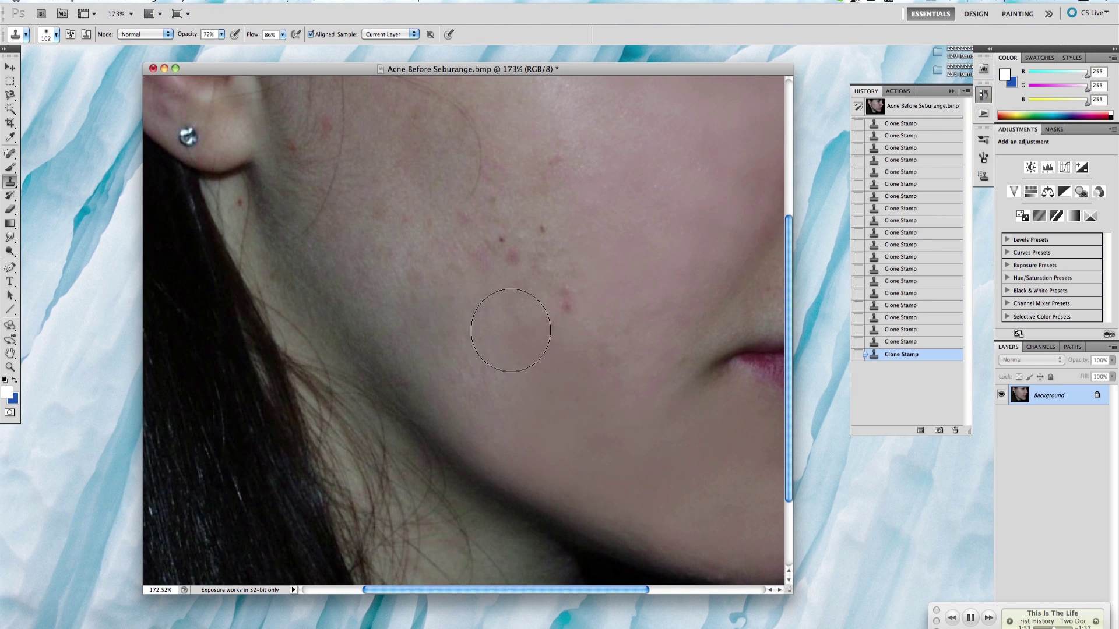
pyautogui.scroll(3, 510, 331)
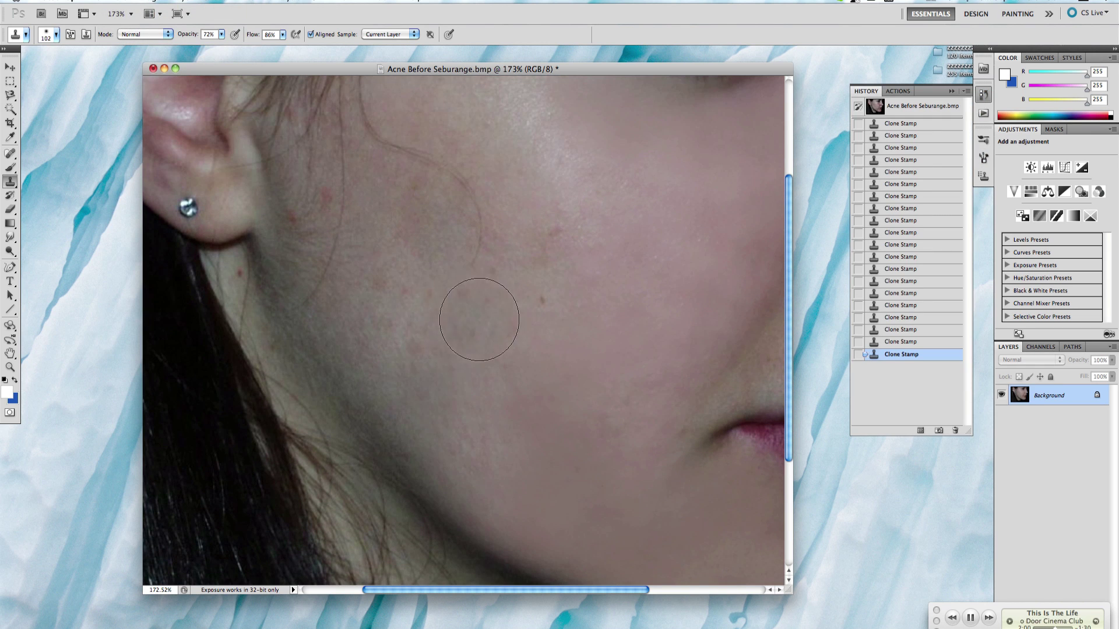
pyautogui.scroll(7, 422, 290)
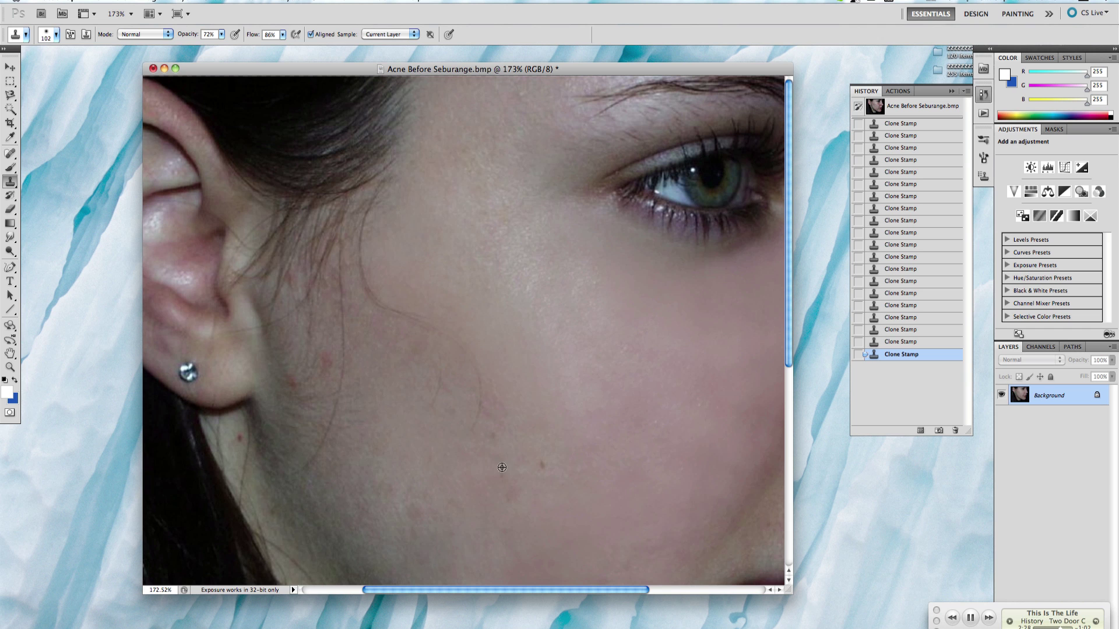
pyautogui.scroll(-5, 505, 480)
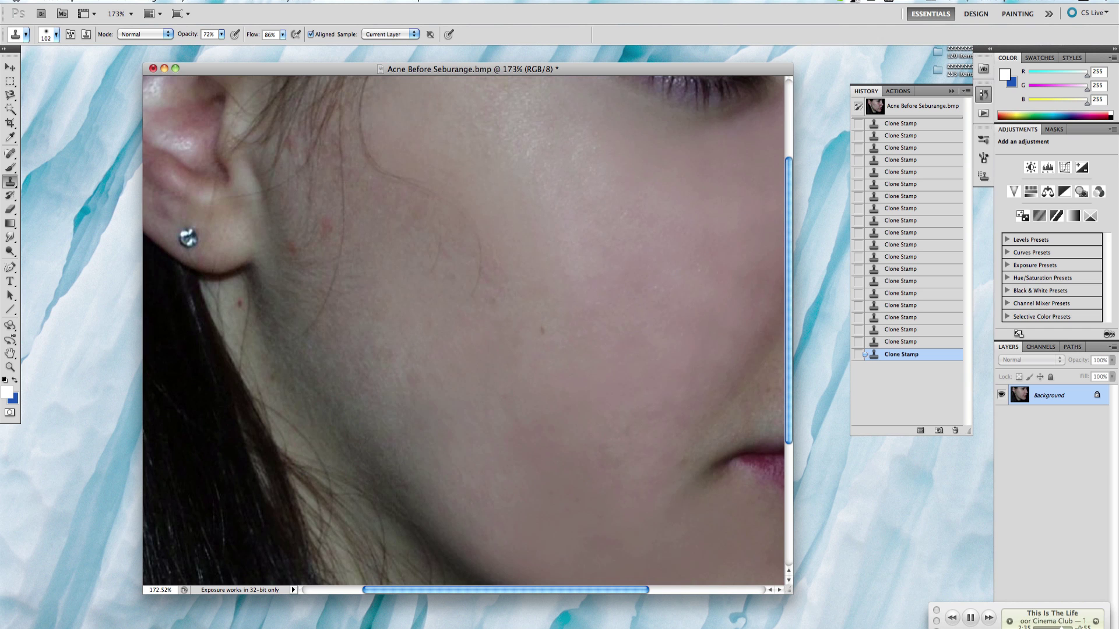
pyautogui.hscroll(3, 739, 425)
pyautogui.hscroll(5, 731, 429)
pyautogui.scroll(5, 732, 429)
# Step: Shrink the Clone Stamp brush to 61 px
pyautogui.scroll(-2, 653, 260)
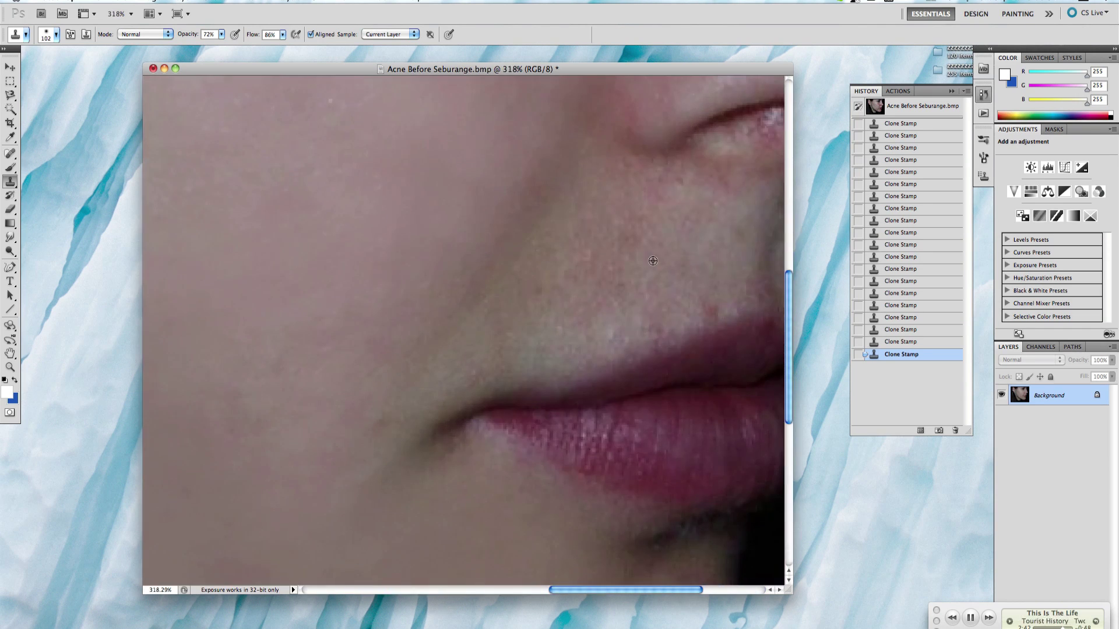
pyautogui.click(48, 34)
pyautogui.moveTo(81, 50); pyautogui.dragTo(58, 50)
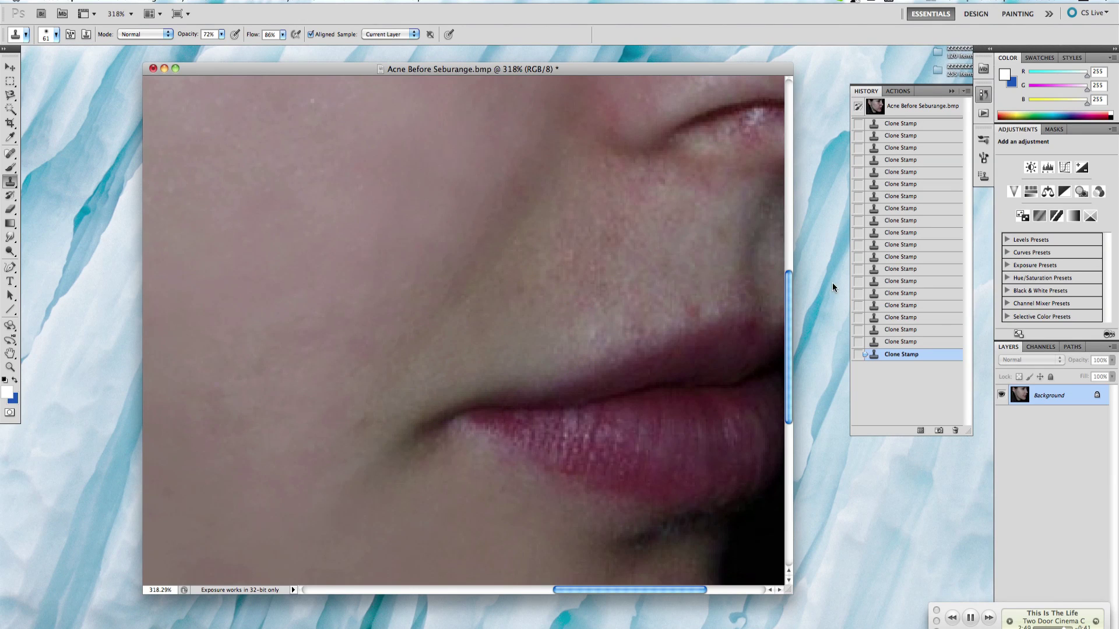
pyautogui.hscroll(4, 728, 291)
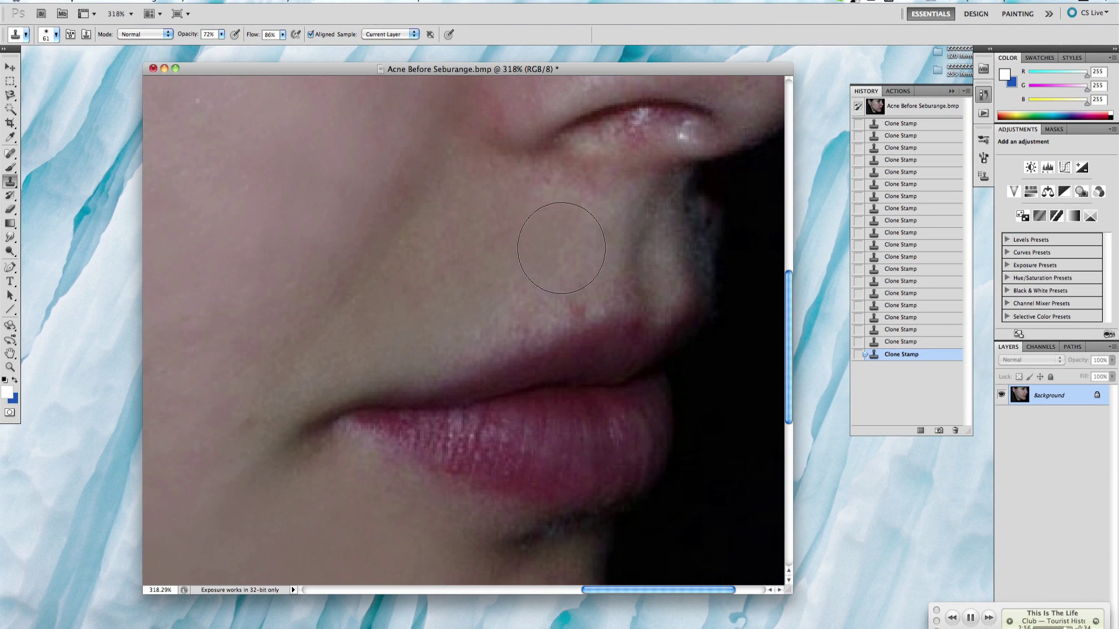
# Step: Clone out the lip and nostril spots at 27% opacity, then restore opacity to 72%
pyautogui.press('2')
pyautogui.press('7')
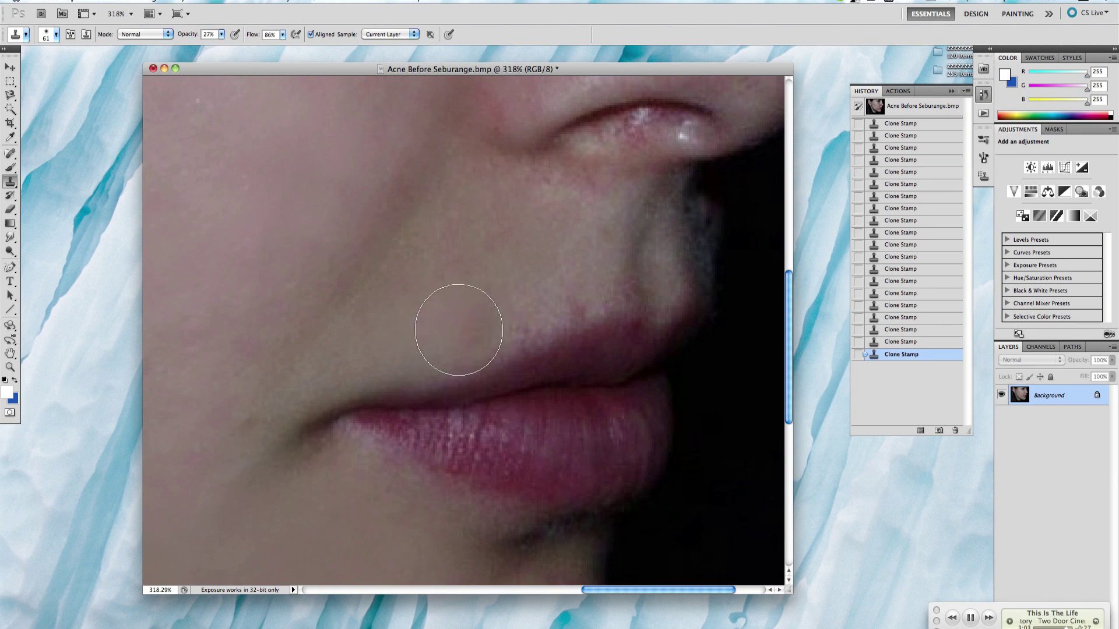
pyautogui.hscroll(1, 664, 212)
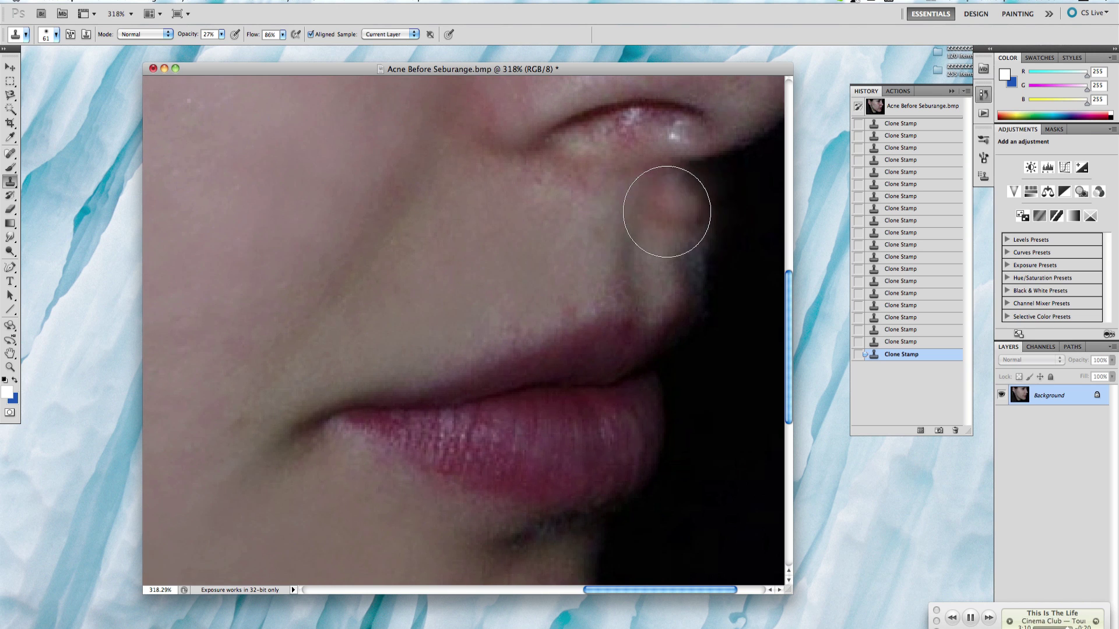
pyautogui.scroll(5, 474, 239)
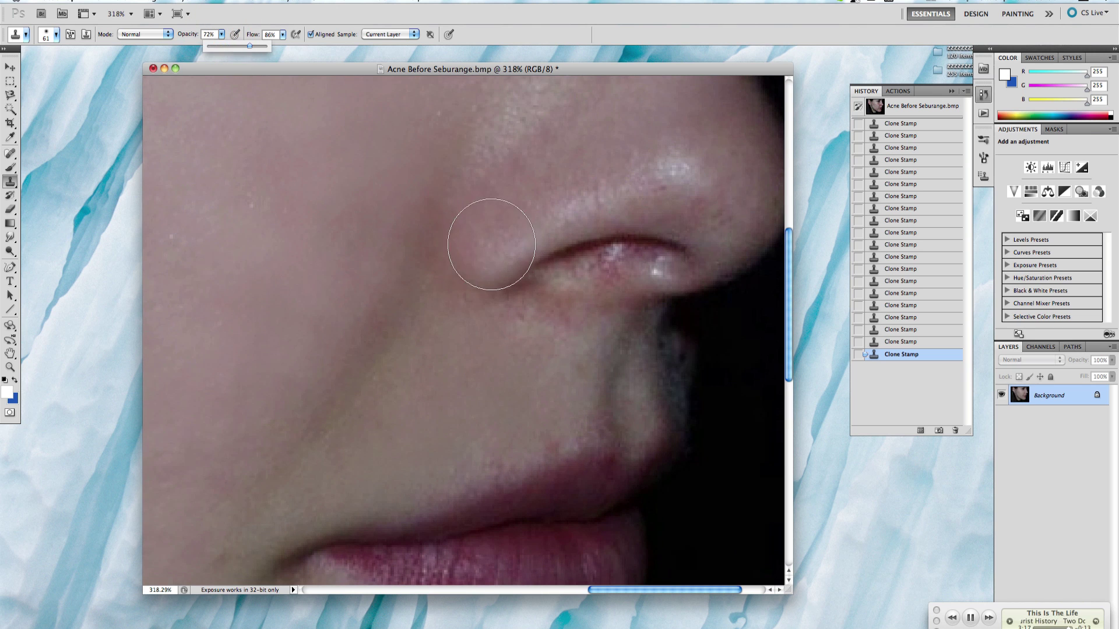
pyautogui.press('7')
pyautogui.press('2')
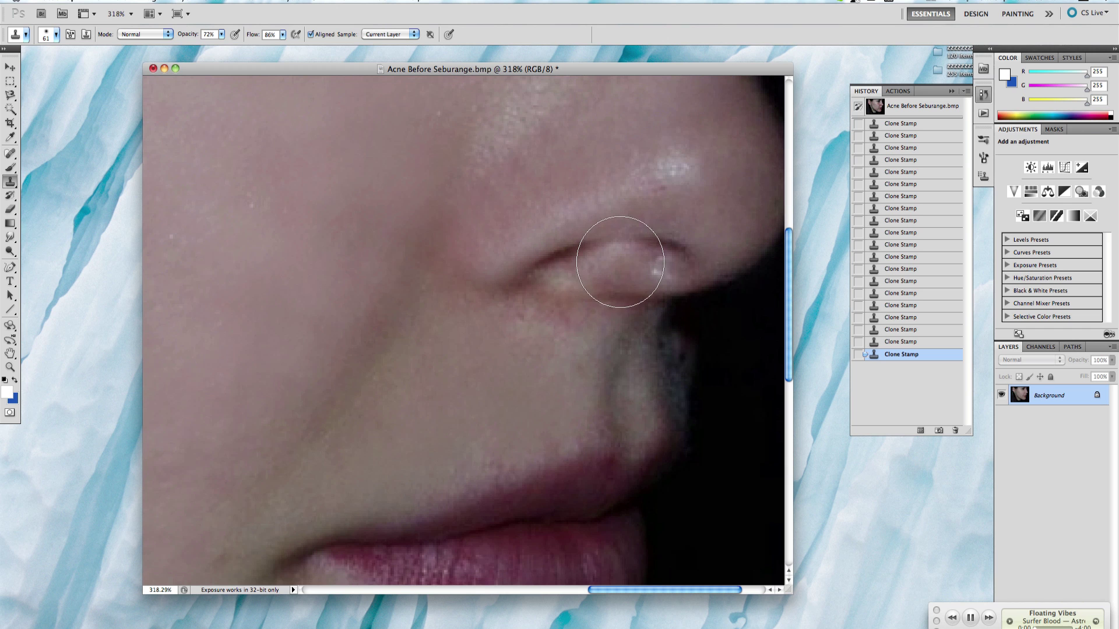
pyautogui.scroll(10, 195, 324)
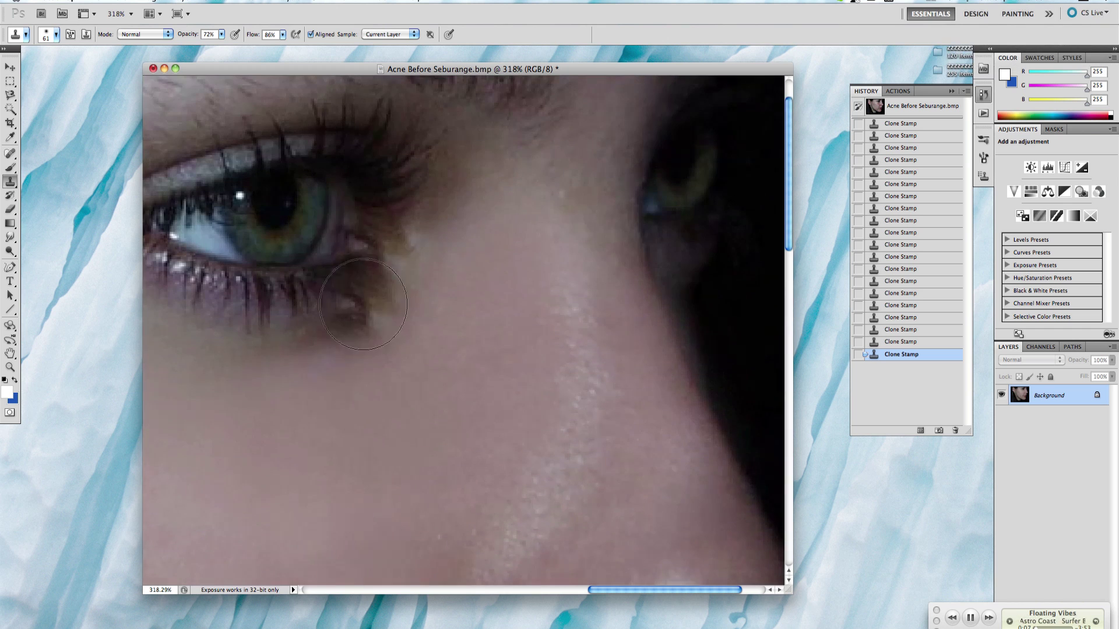
pyautogui.hscroll(-2, 440, 380)
pyautogui.scroll(-10, 440, 379)
pyautogui.scroll(-3, 352, 332)
# Step: Enlarge the clone brush to 143 and undo the last two strokes
pyautogui.scroll(-5, 359, 337)
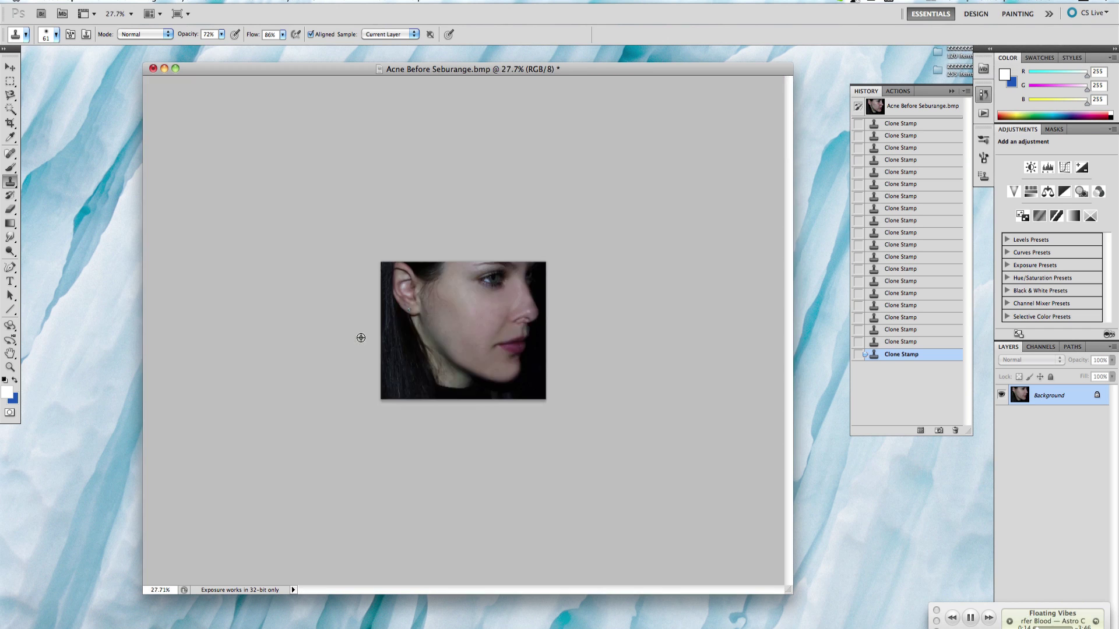
pyautogui.scroll(3, 361, 337)
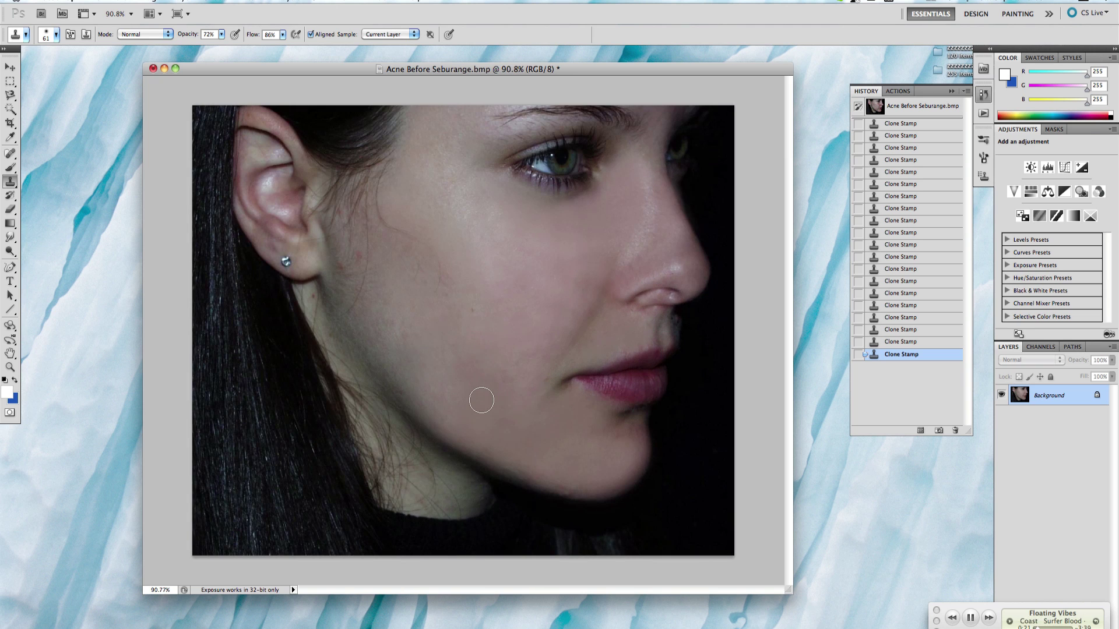
pyautogui.click(48, 35)
pyautogui.moveTo(35, 50); pyautogui.dragTo(82, 51)
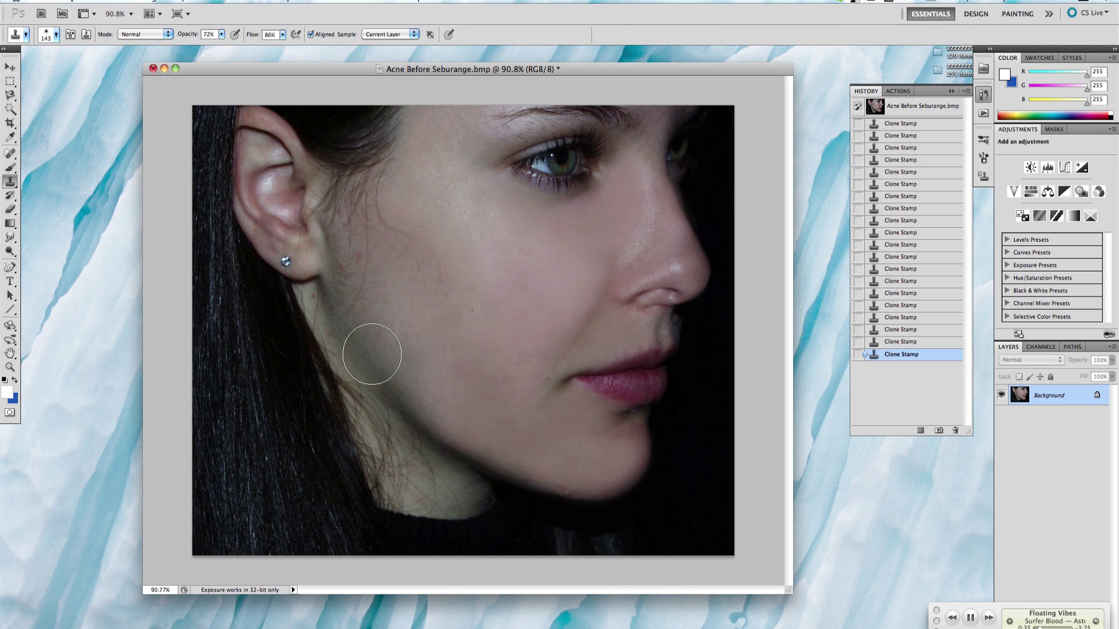
pyautogui.hotkey('ctrl', 'alt', 'z')
pyautogui.hotkey('ctrl', 'alt', 'z')
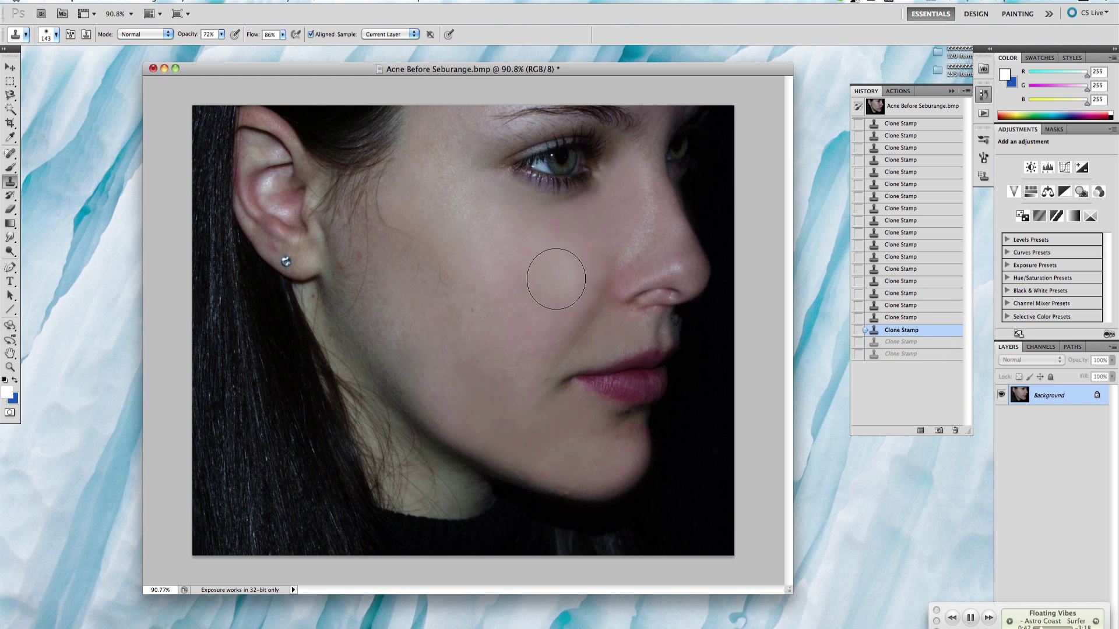
# Step: Stamp over cheek and chin blemishes at 42% opacity, discarding strokes that looked wrong
pyautogui.press('4')
pyautogui.press('2')
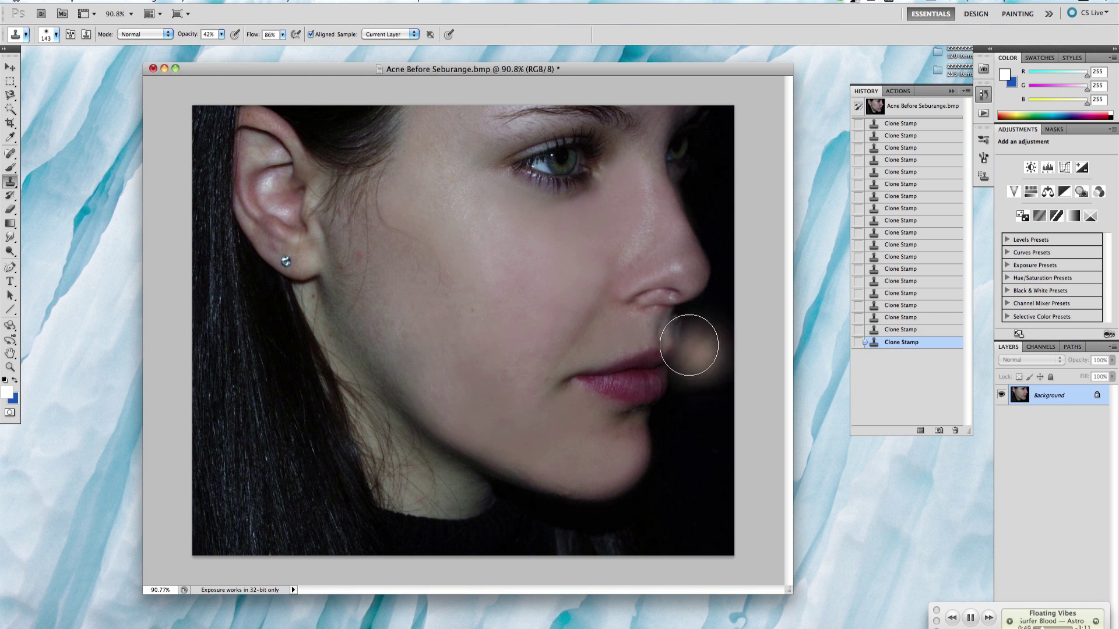
pyautogui.click(484, 295)
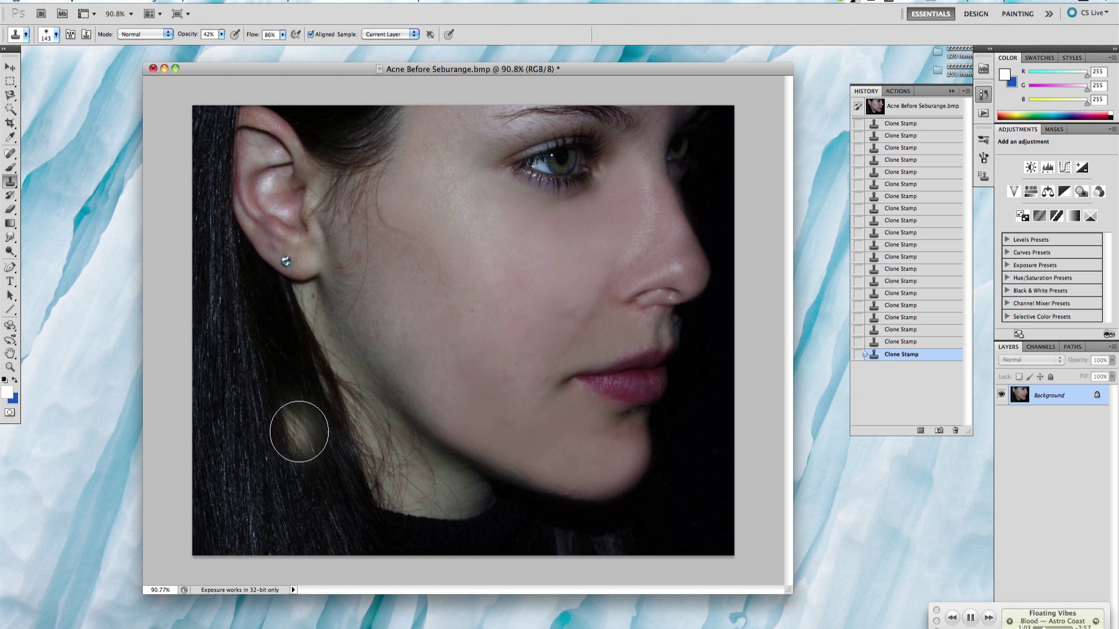
pyautogui.hotkey('ctrl', 'z')
pyautogui.click(628, 435)
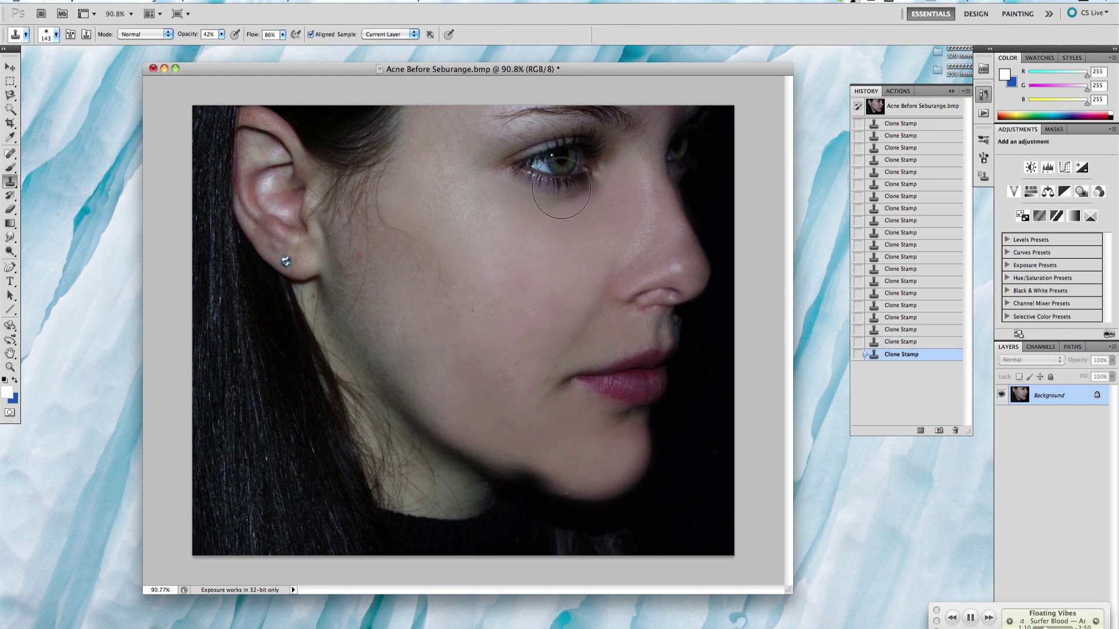
pyautogui.click(222, 34)
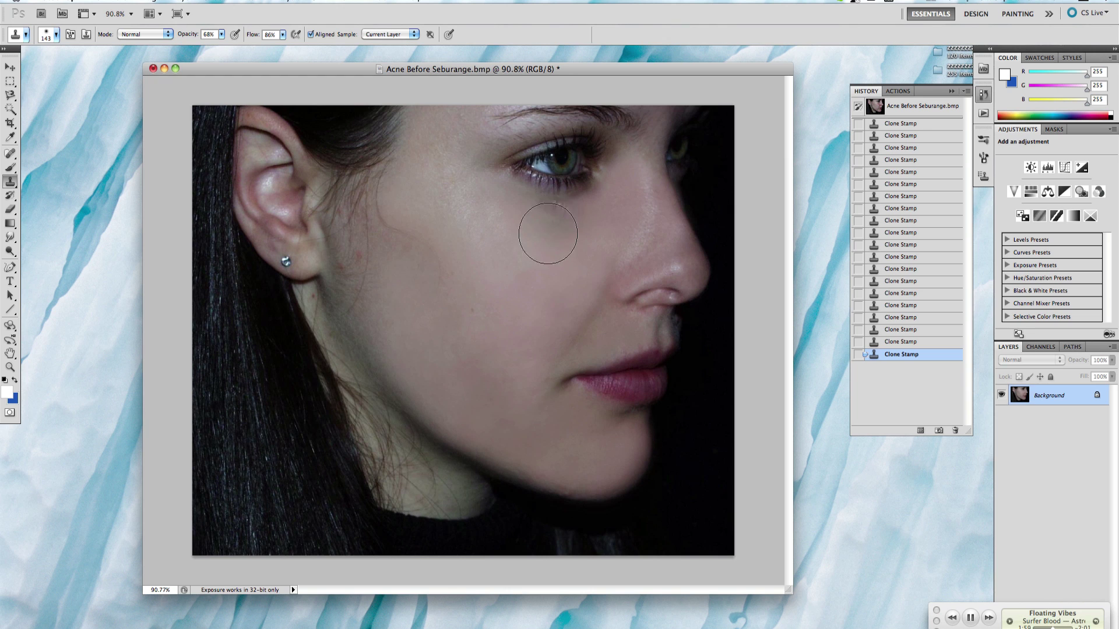
pyautogui.click(942, 344)
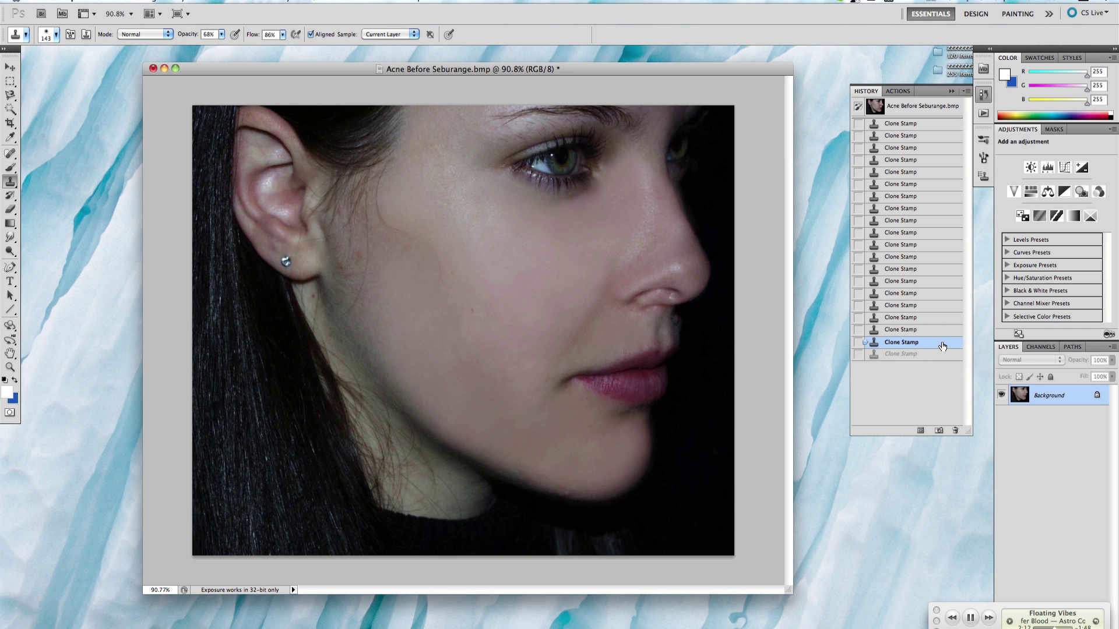
# Step: At 300% zoom, shrink the Clone Stamp brush to 52 px and clone out the spot below the earlobe
pyautogui.write('300')
pyautogui.press('Return')
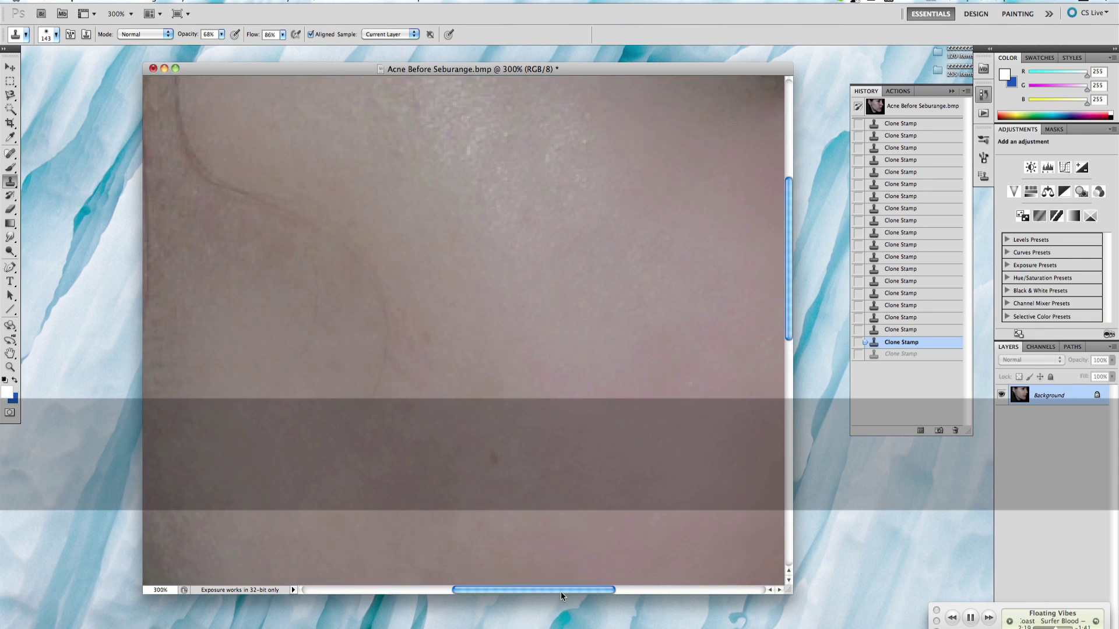
pyautogui.click(49, 34)
pyautogui.click(395, 306)
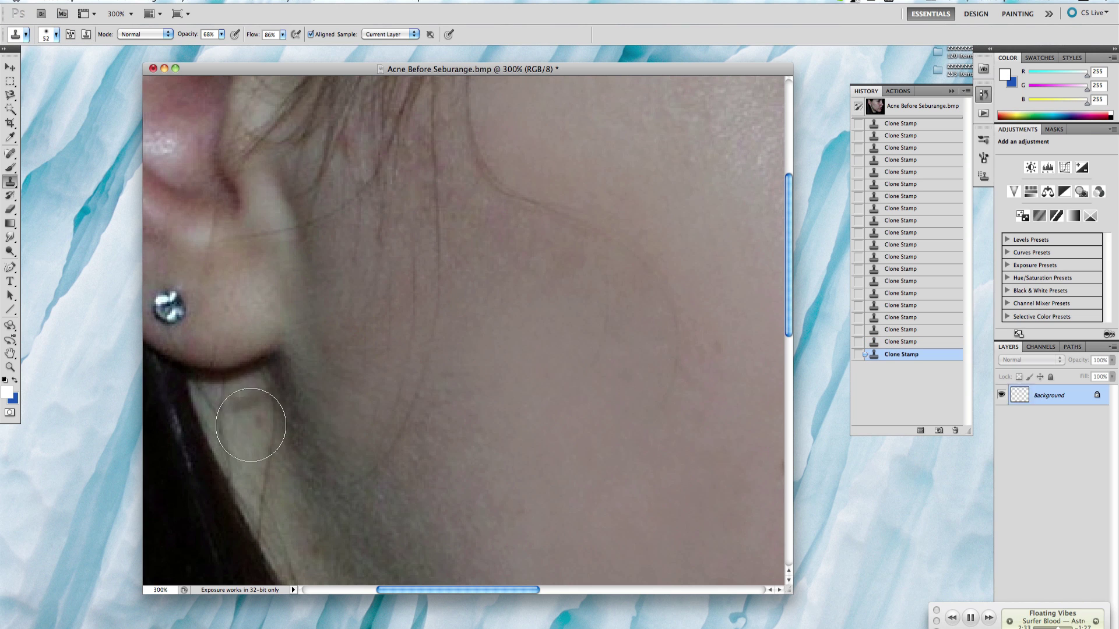
pyautogui.click(255, 421)
# Step: Scroll around to inspect the retouched skin, then zoom to 100% to see the whole face
pyautogui.scroll(-5, 364, 424)
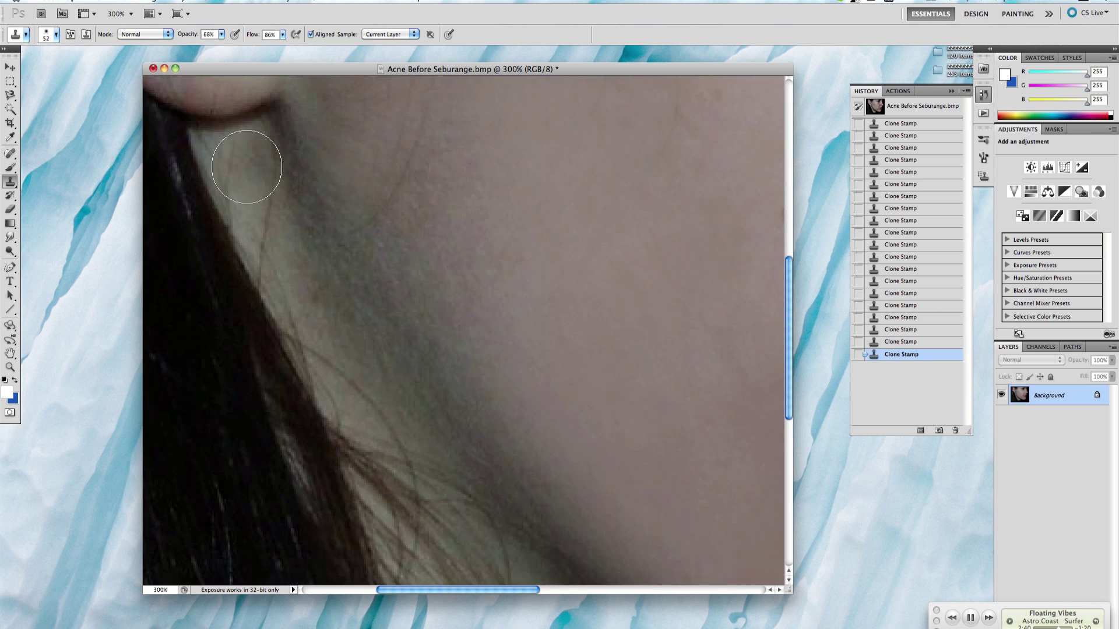
pyautogui.scroll(7, 487, 293)
pyautogui.scroll(2, 346, 242)
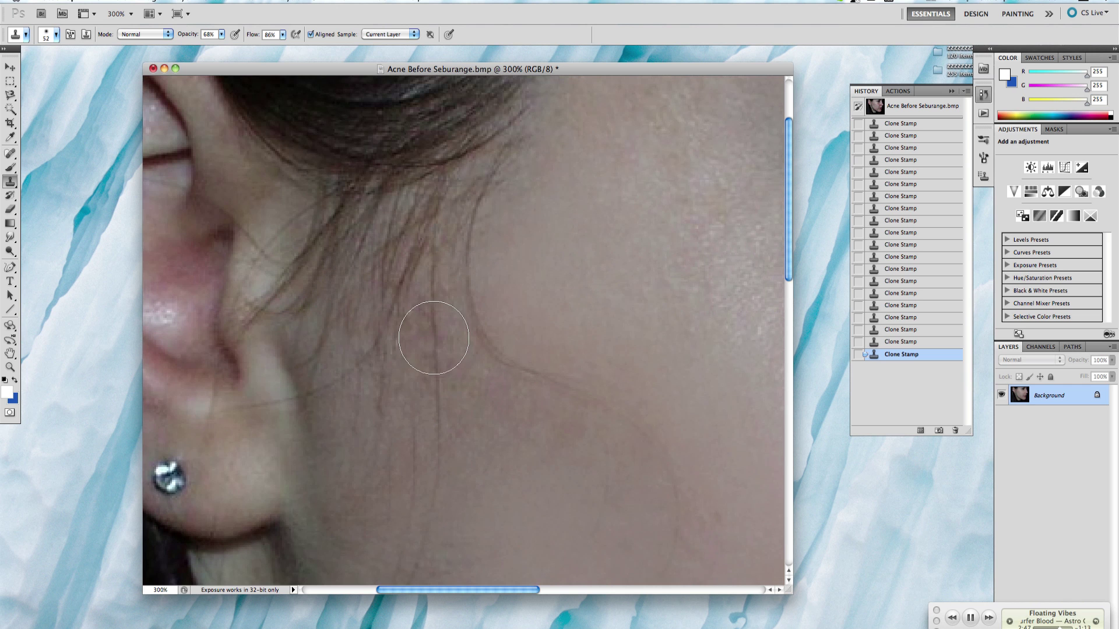
pyautogui.scroll(-4, 591, 430)
pyautogui.scroll(-5, 637, 430)
pyautogui.scroll(-3, 675, 429)
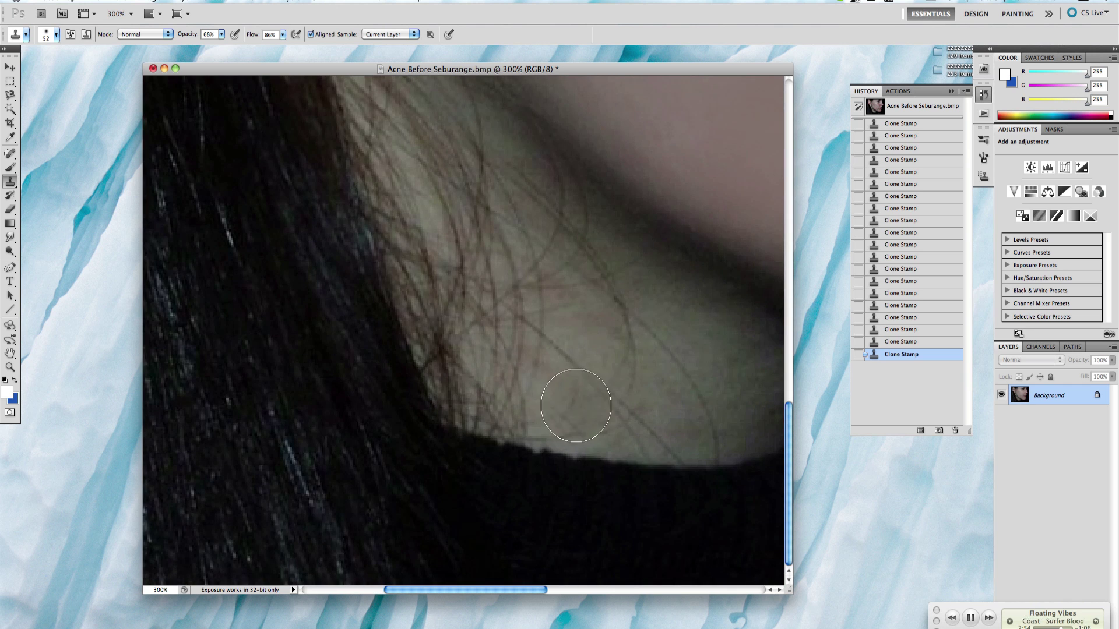
pyautogui.scroll(6, 450, 462)
pyautogui.hscroll(5, 327, 330)
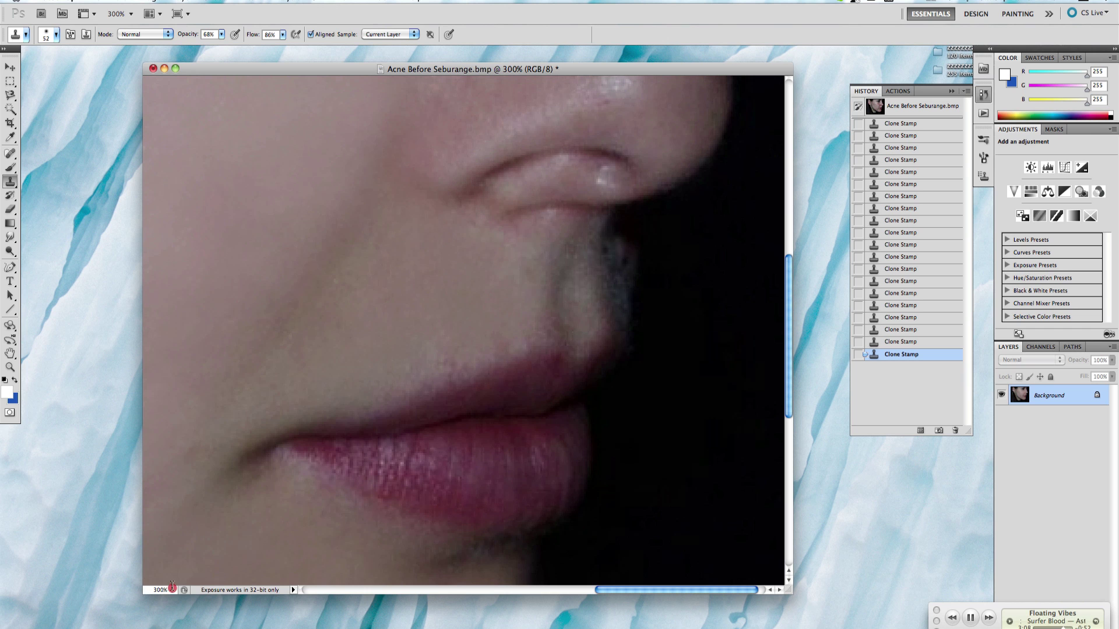
pyautogui.press('super+1')
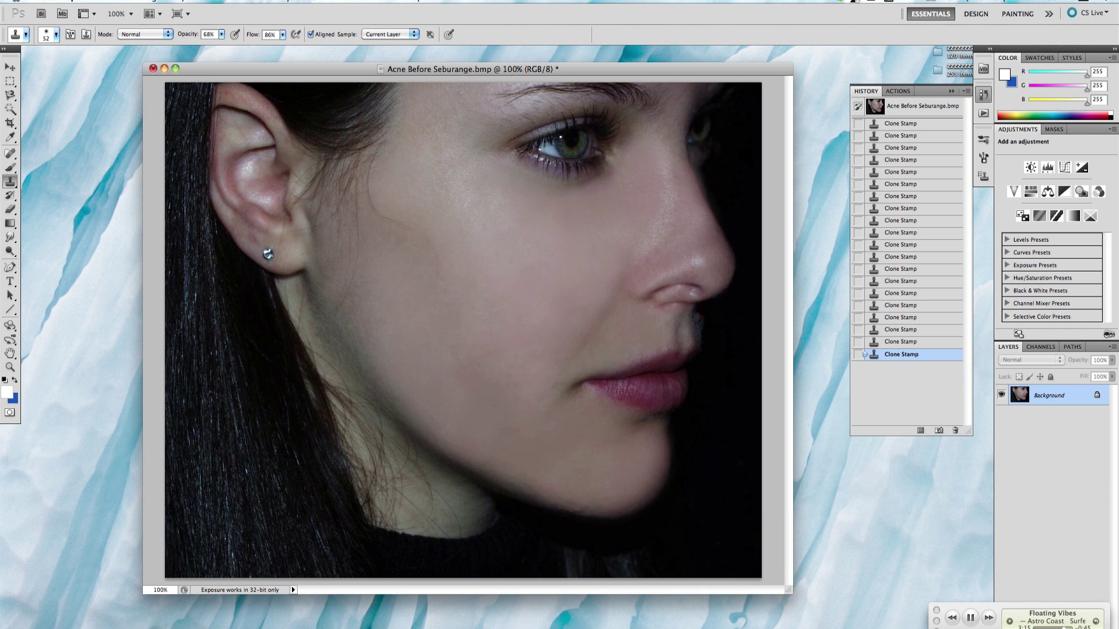
# Step: Lower the Clone Stamp opacity to 34% and clone over a blemish on the jawline
pyautogui.press('super+plus')
pyautogui.press('super+plus')
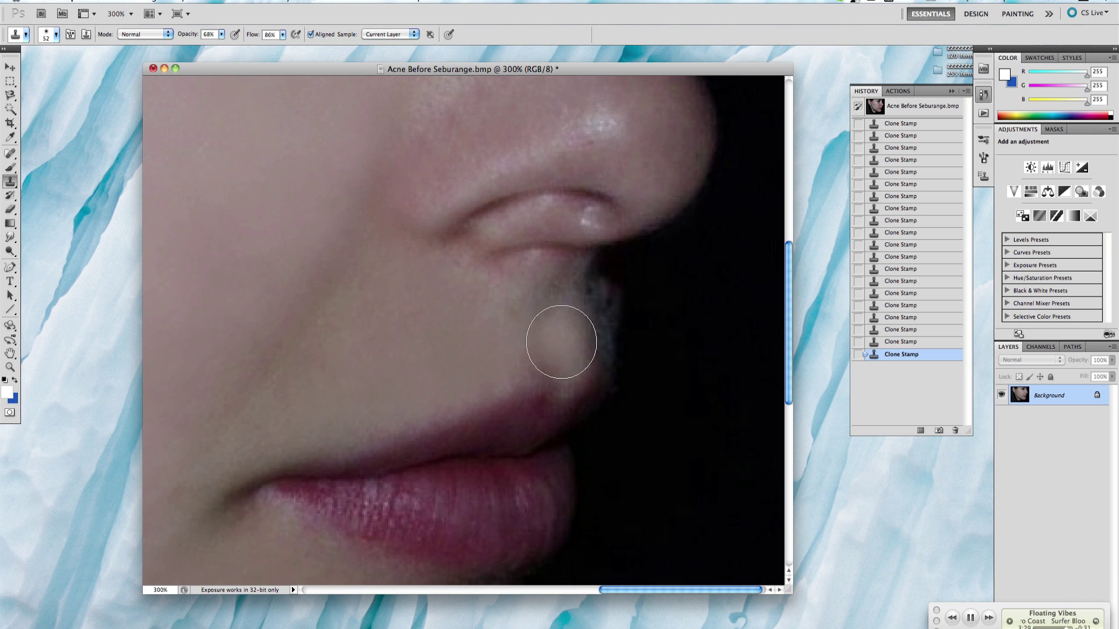
pyautogui.moveTo(221, 33); pyautogui.dragTo(210, 37)
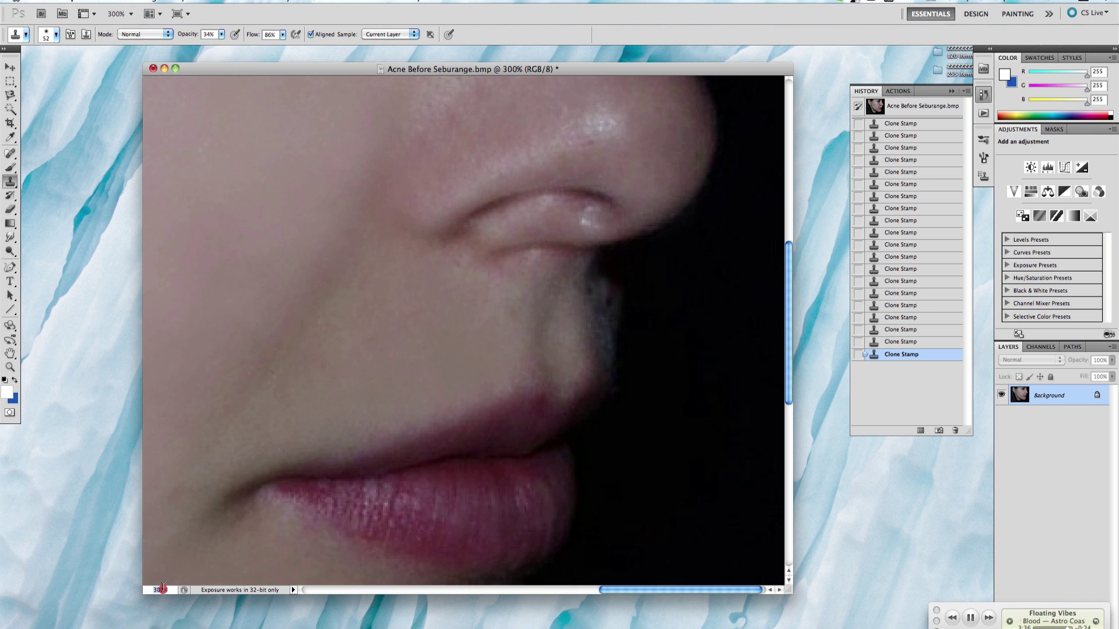
pyautogui.press('super+1')
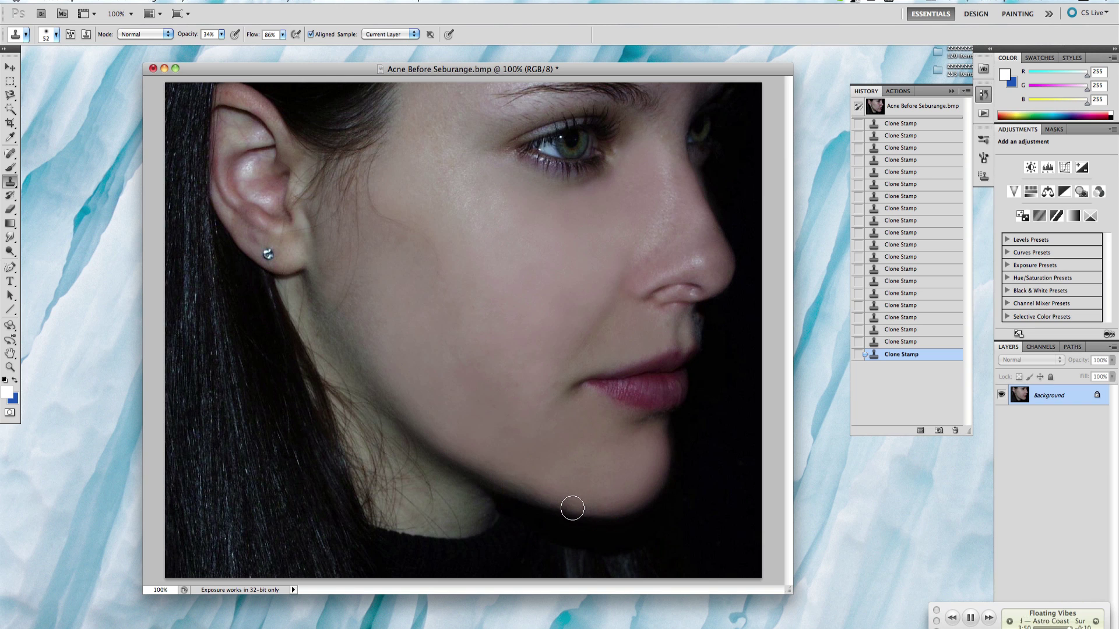
pyautogui.write('74')
pyautogui.moveTo(246, 46); pyautogui.dragTo(247, 46)
pyautogui.press('super+z')
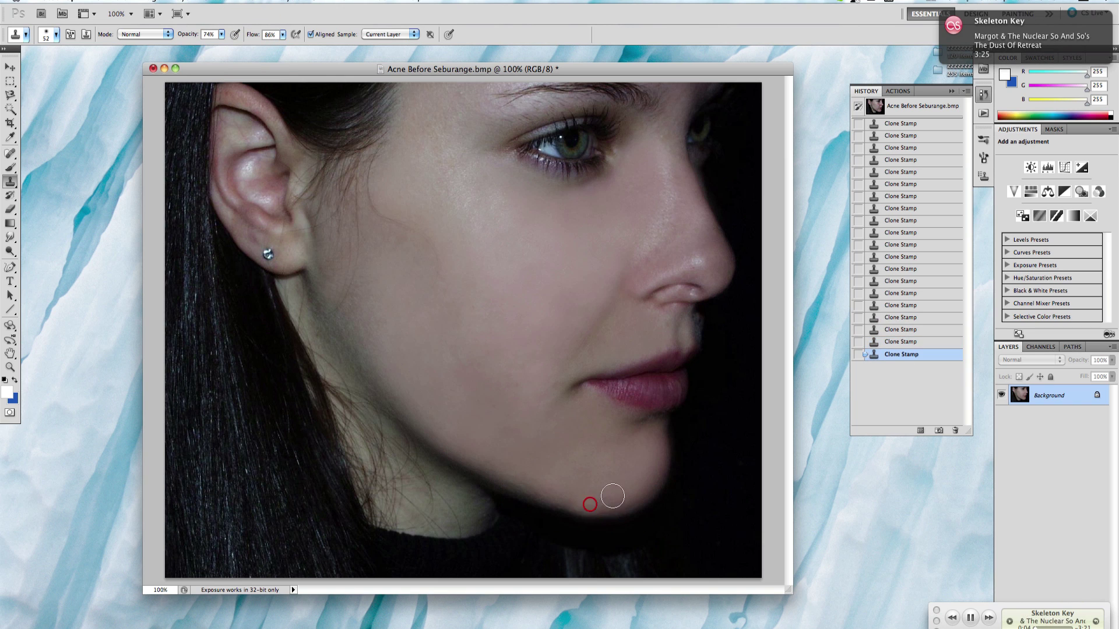
pyautogui.click(532, 487)
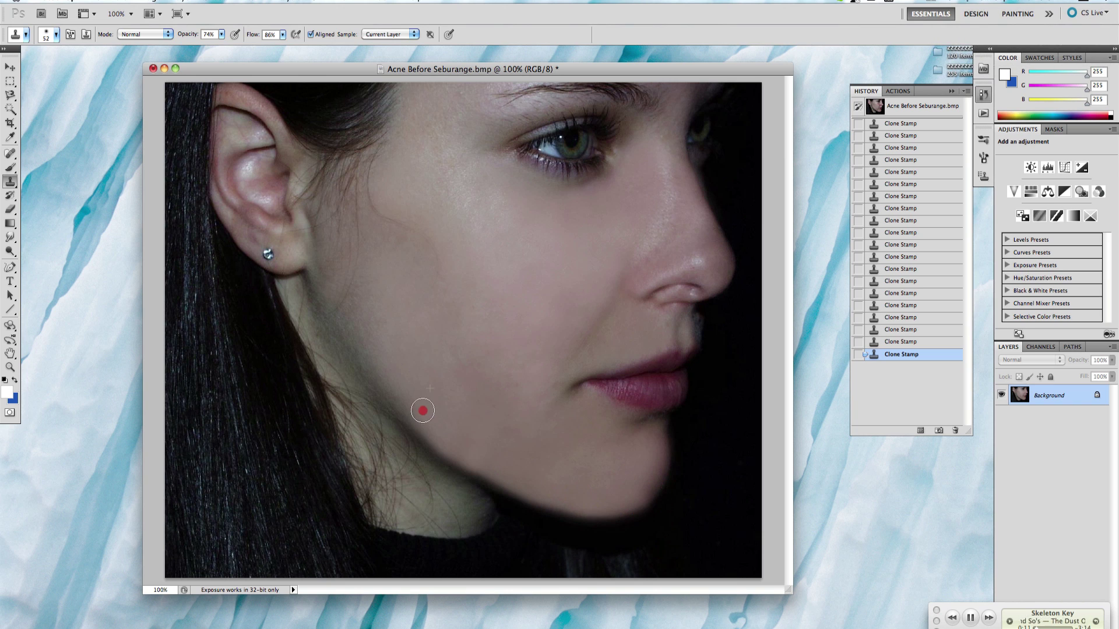
# Step: Step back three retouching states, then restamp the cheek and the ear's upper rim
pyautogui.click(916, 342)
pyautogui.hotkey('ctrl', 'alt', 'z')
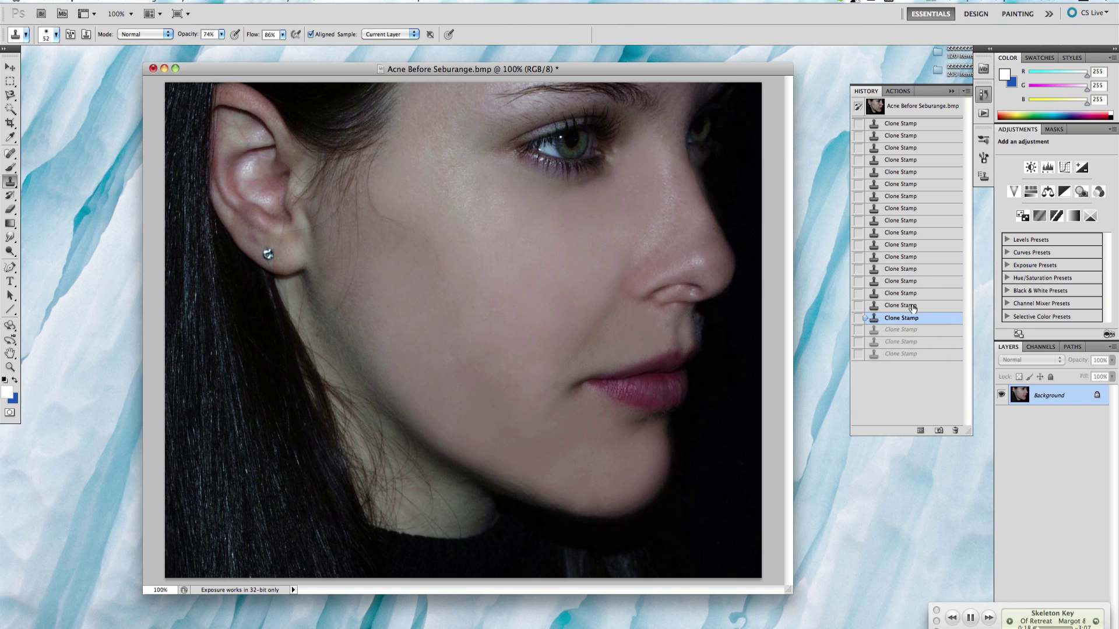
pyautogui.hotkey('ctrl', 'alt', 'z')
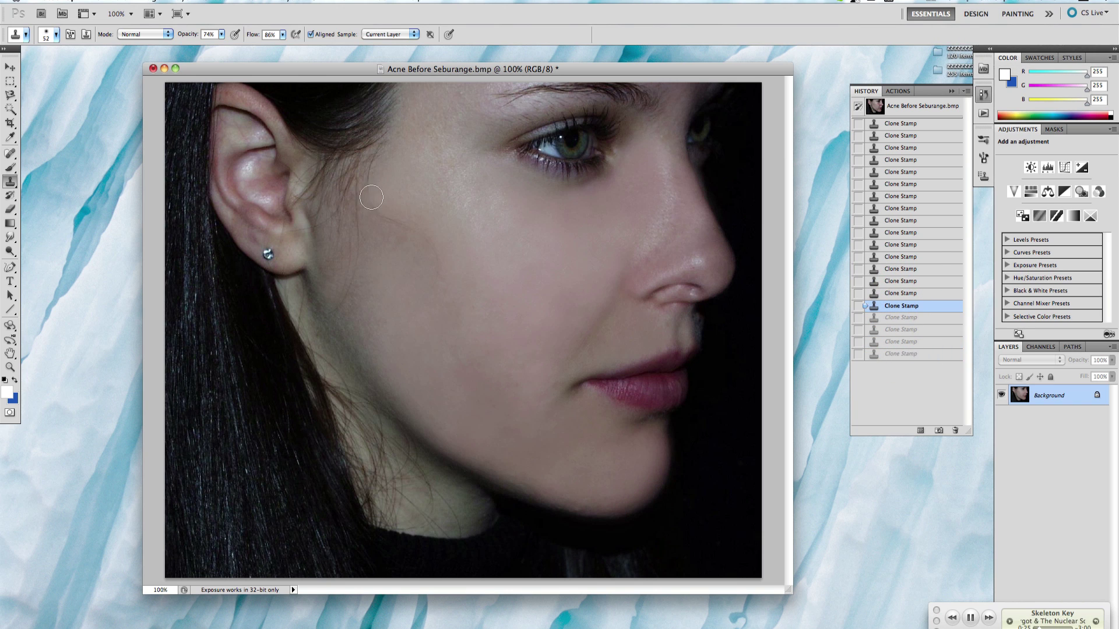
pyautogui.moveTo(241, 99); pyautogui.dragTo(251, 161)
pyautogui.click(236, 135)
pyautogui.click(250, 93)
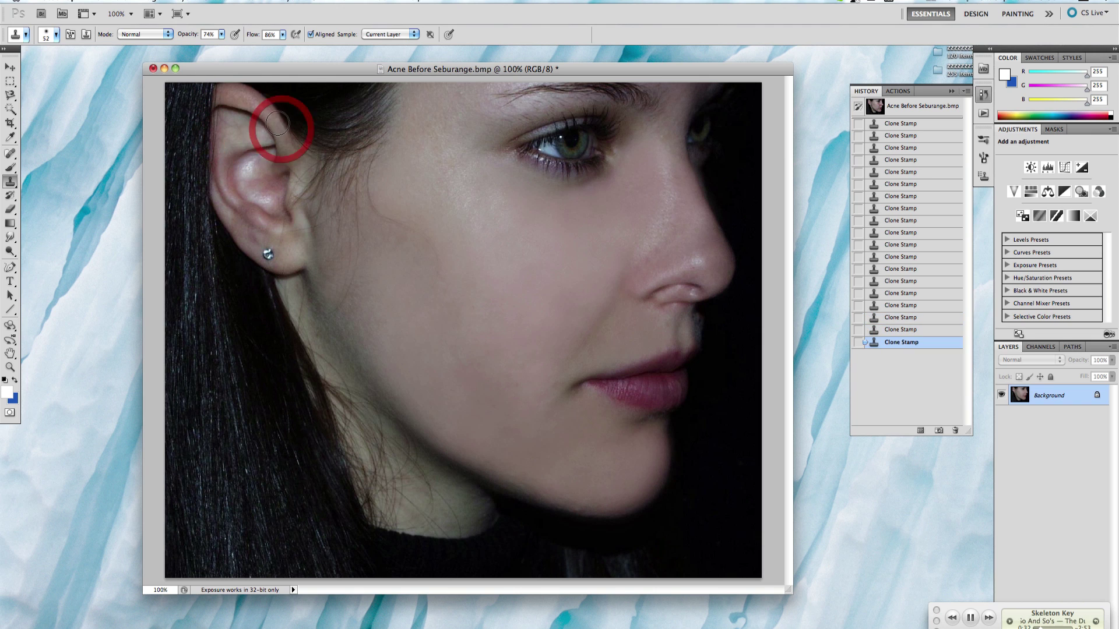
pyautogui.click(282, 124)
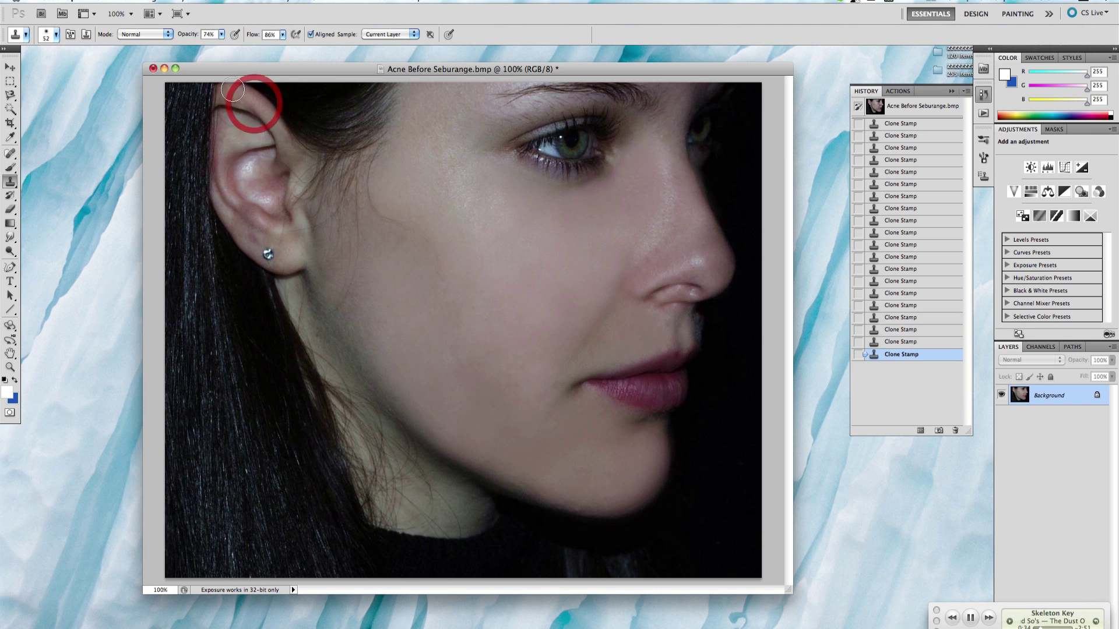
# Step: Sample ear skin as the clone source, shrink the brush to 35 px, and view at 100%
pyautogui.keyDown('alt'); pyautogui.click(259, 211); pyautogui.keyUp('alt')
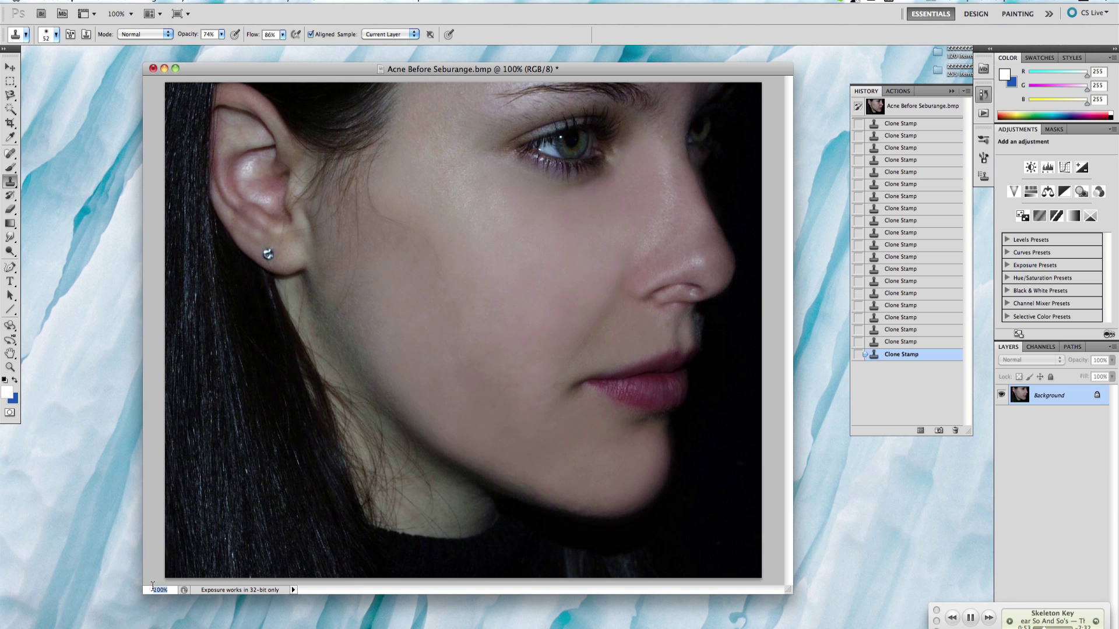
pyautogui.scroll(3, 589, 439)
pyautogui.write('400')
pyautogui.click(56, 34)
pyautogui.click(425, 387)
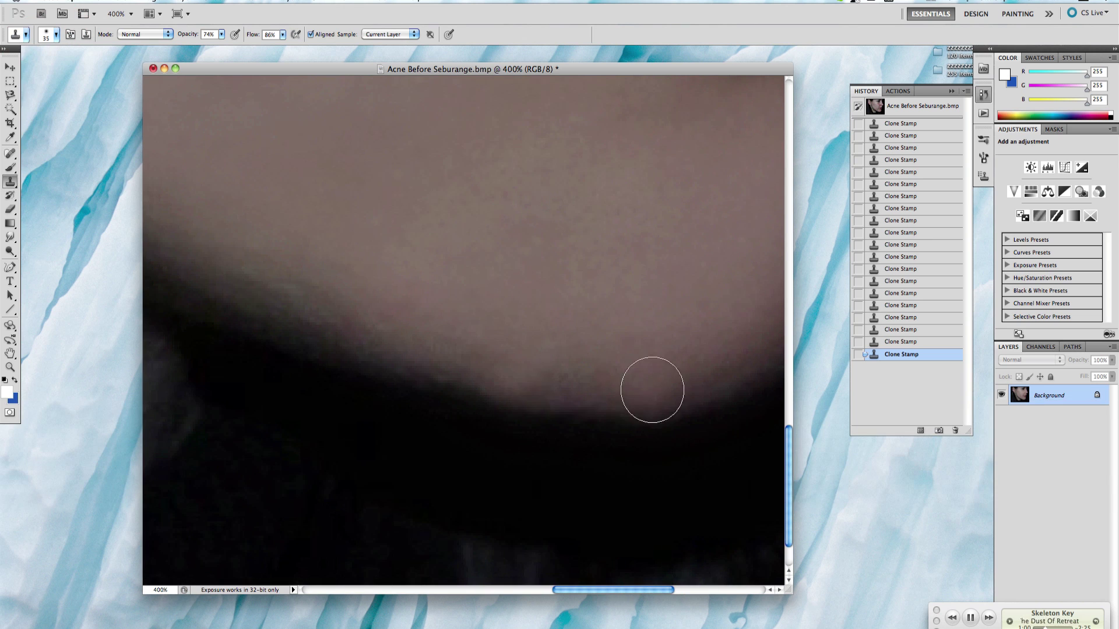
pyautogui.click(160, 590)
pyautogui.write('100')
pyautogui.press('Return')
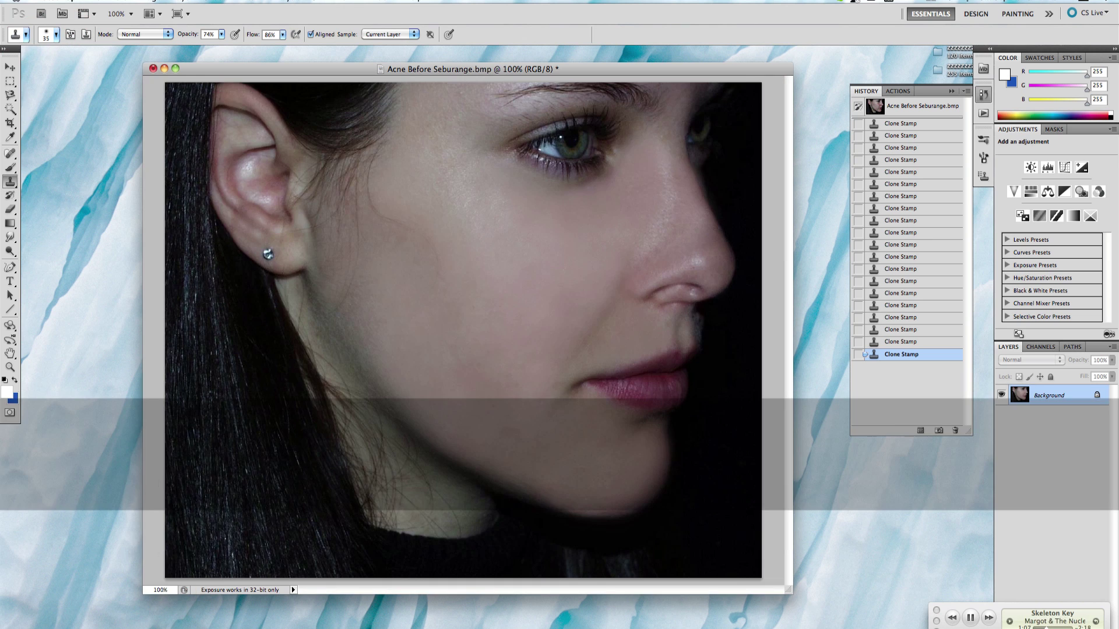